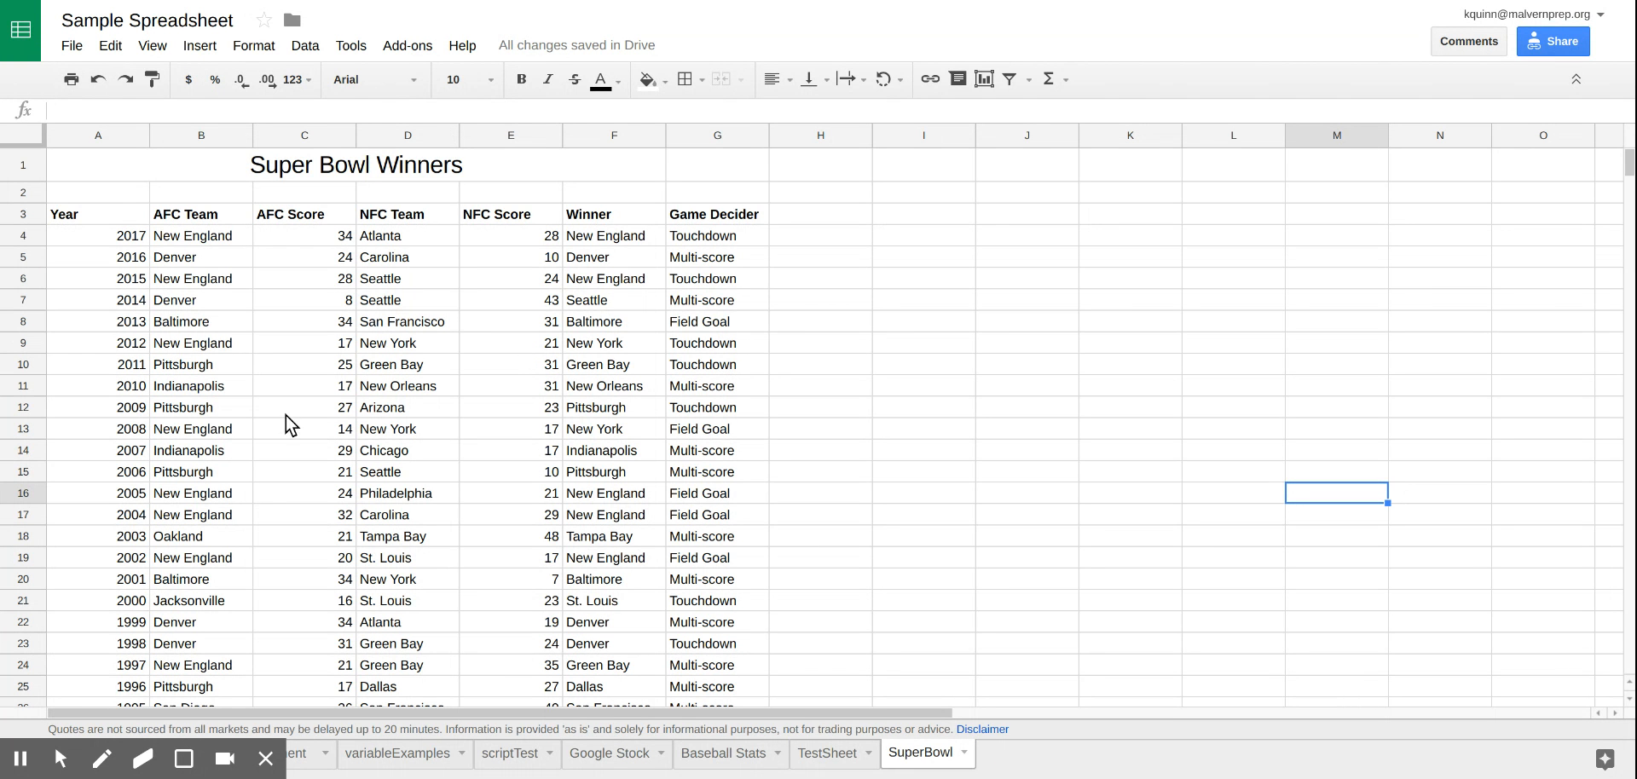
Look through the Super Bowl Winners table to see how its years, teams and scores are laid out.
scroll(302, 412, down, 1)
scroll(302, 414, up, 1)
scroll(141, 289, down, 1)
scroll(161, 443, down, 5)
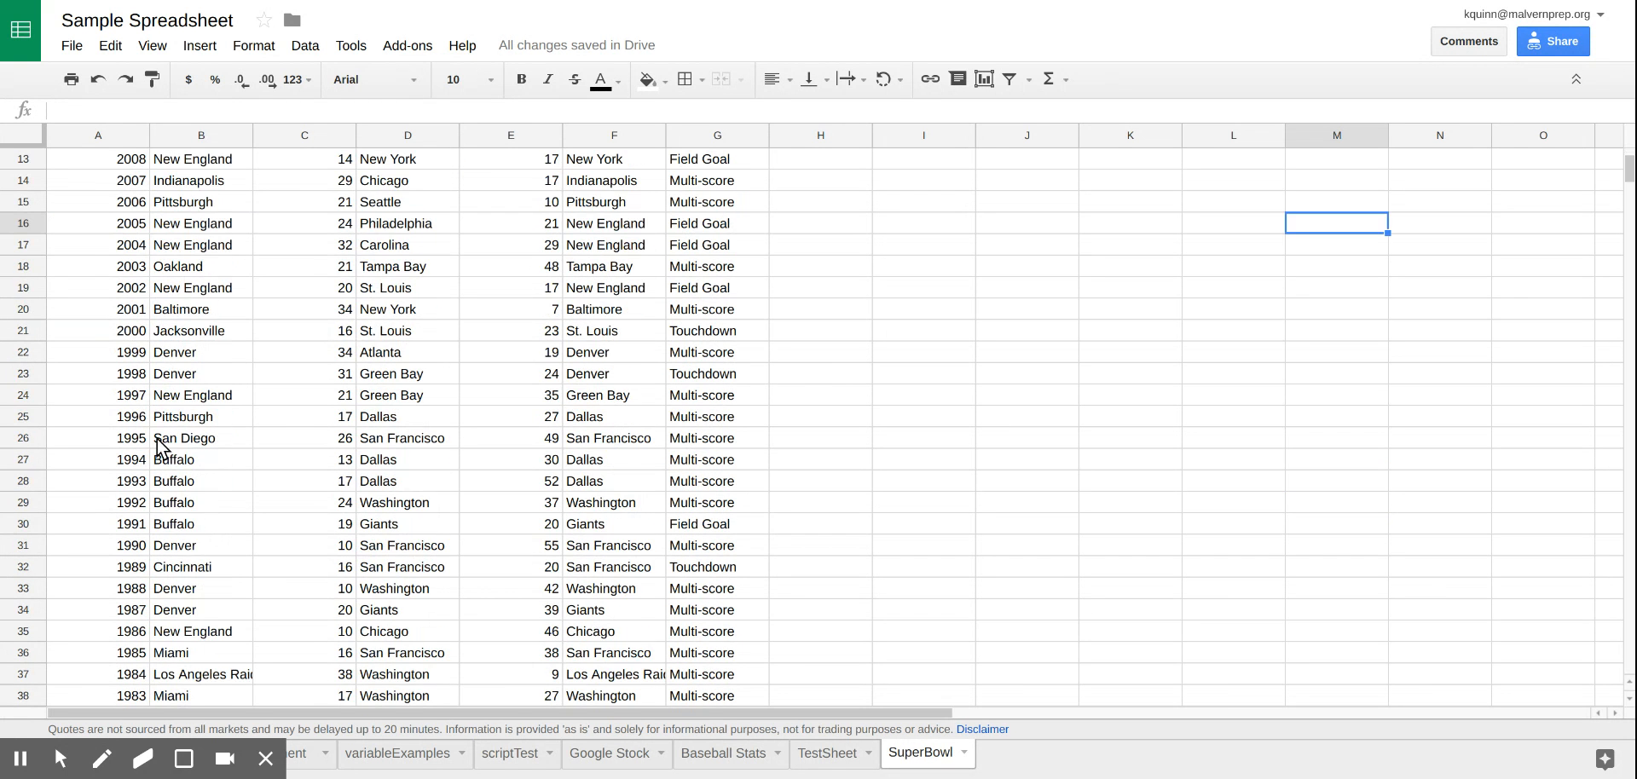
scroll(161, 444, down, 5)
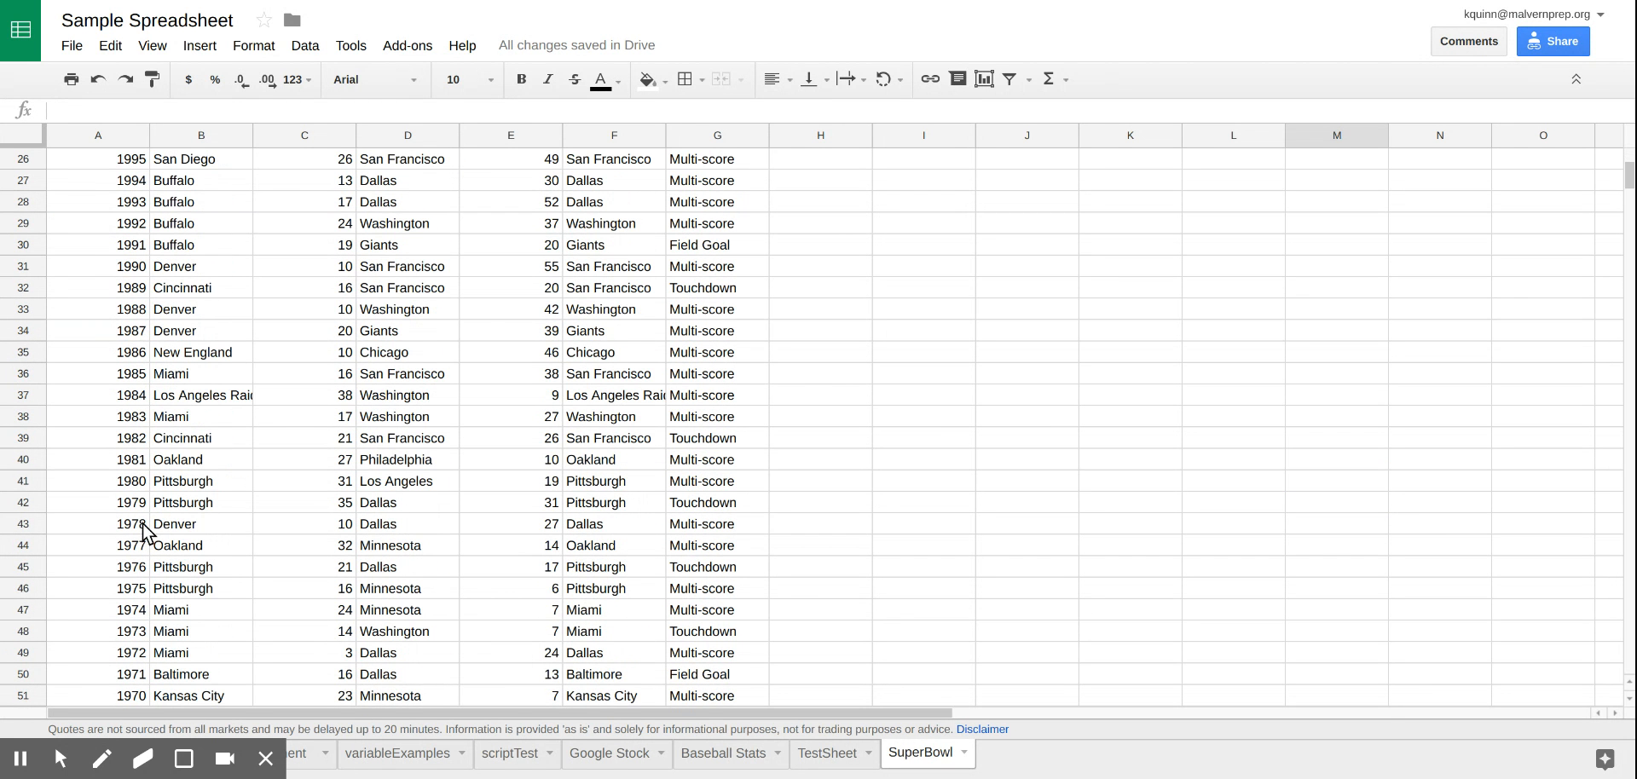
scroll(149, 537, up, 10)
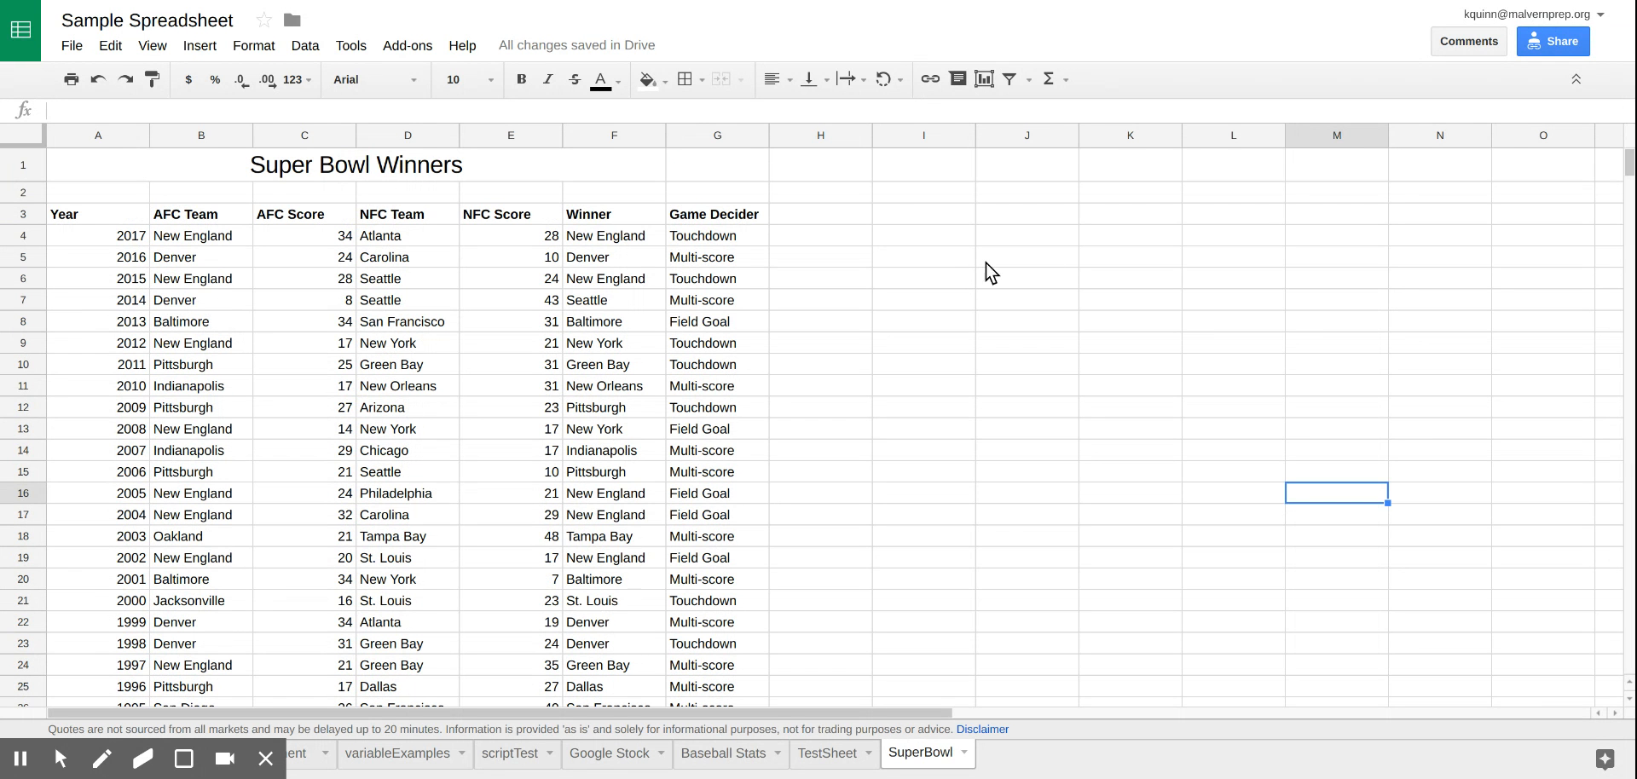
Start a VLOOKUP formula in cell I4 with 2005 as the search key.
click(938, 239)
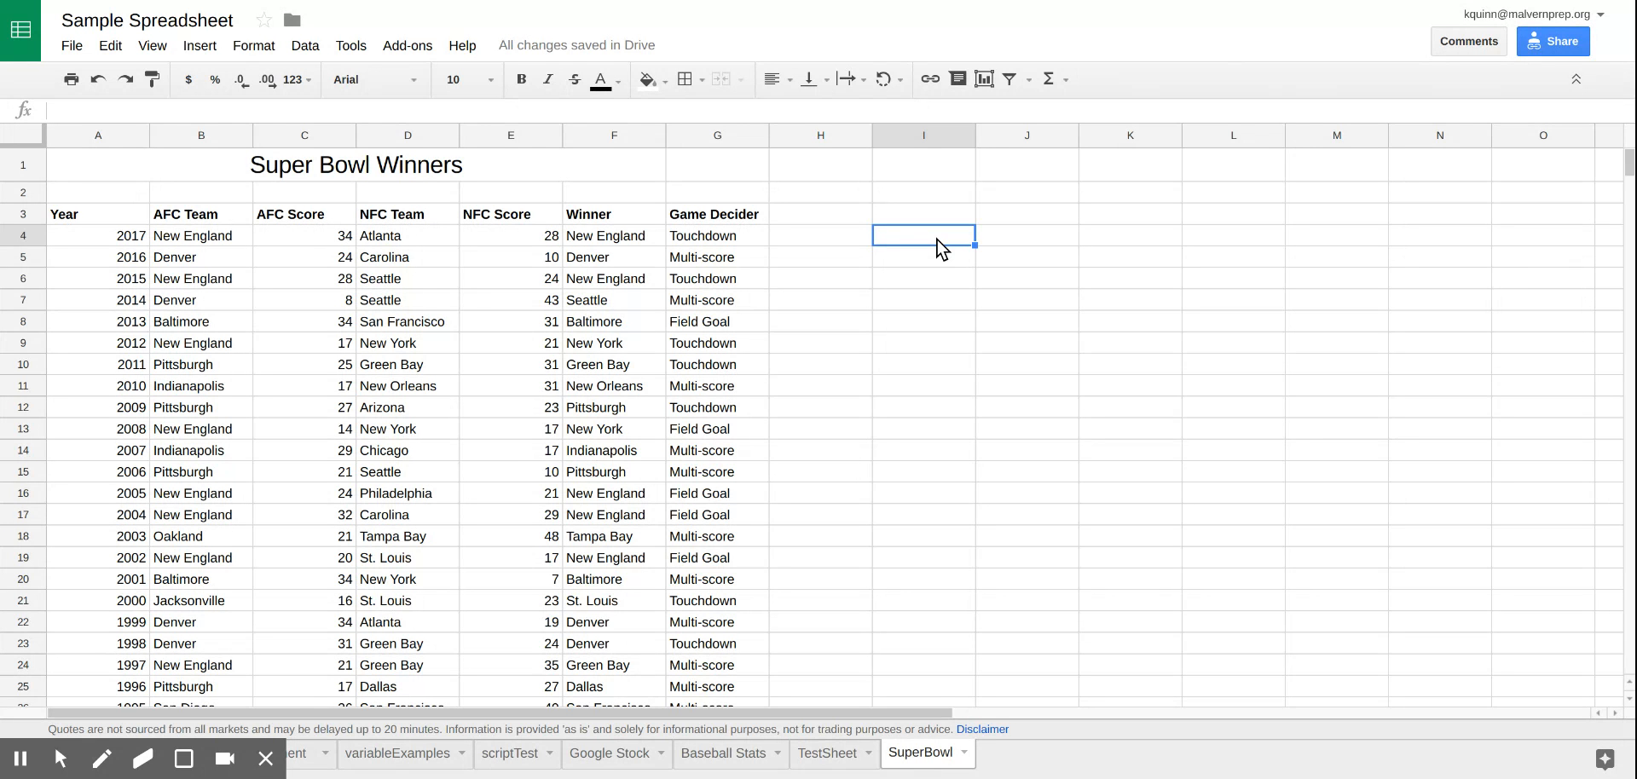
text(=)
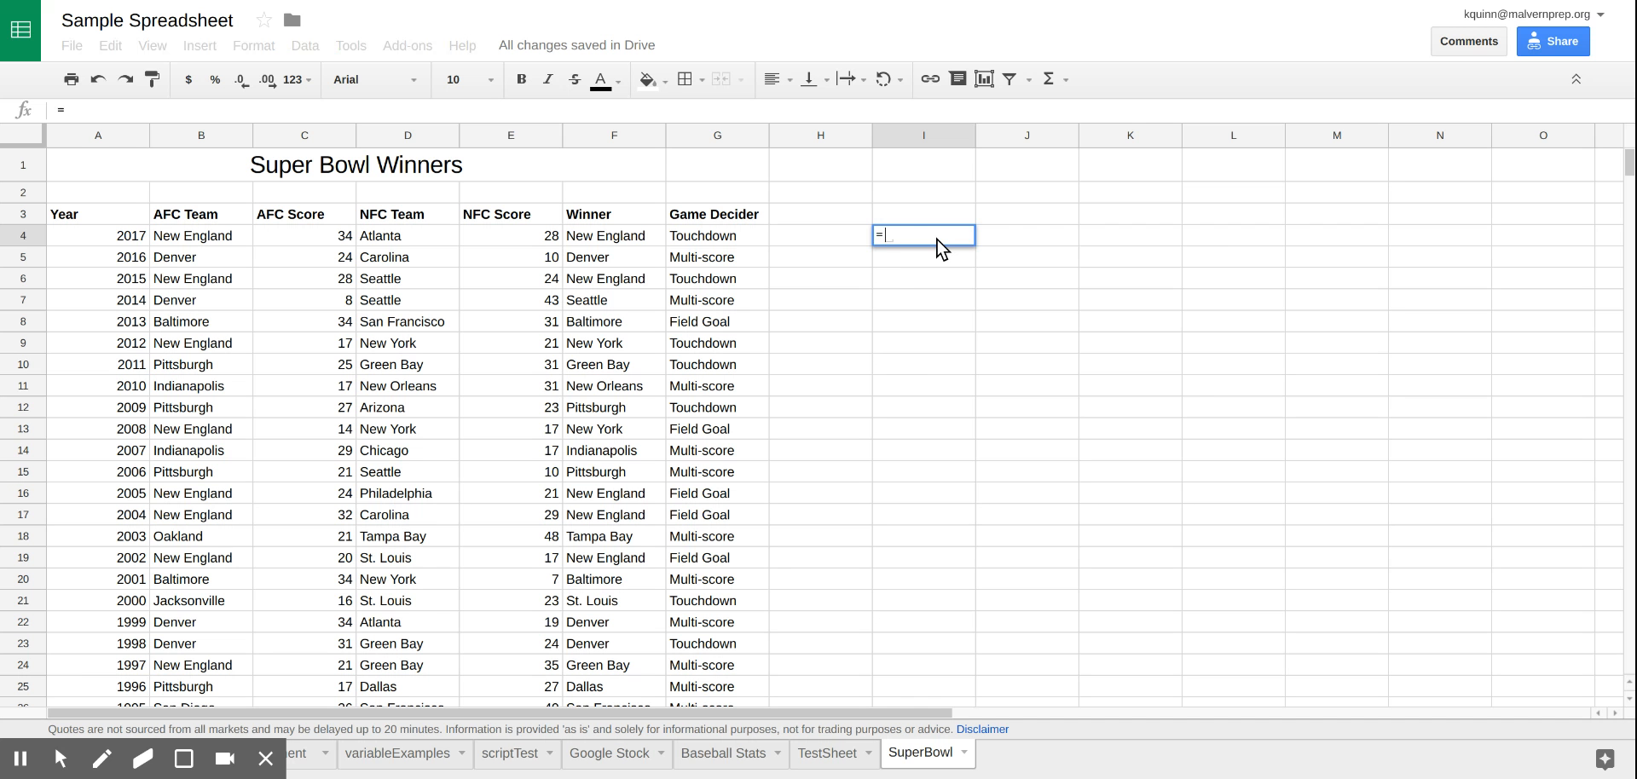
text(vlook)
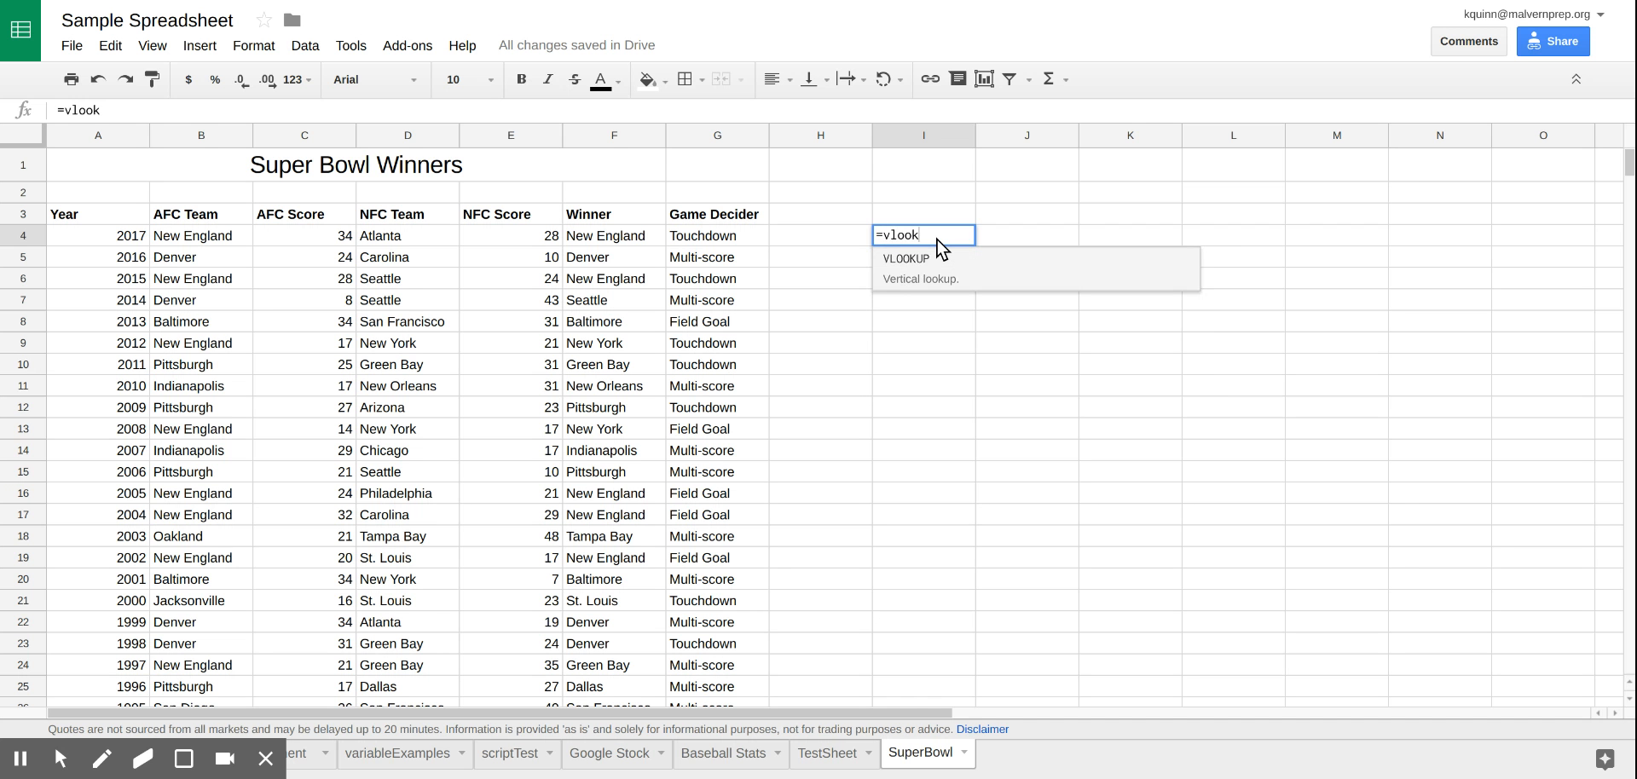
text(up()
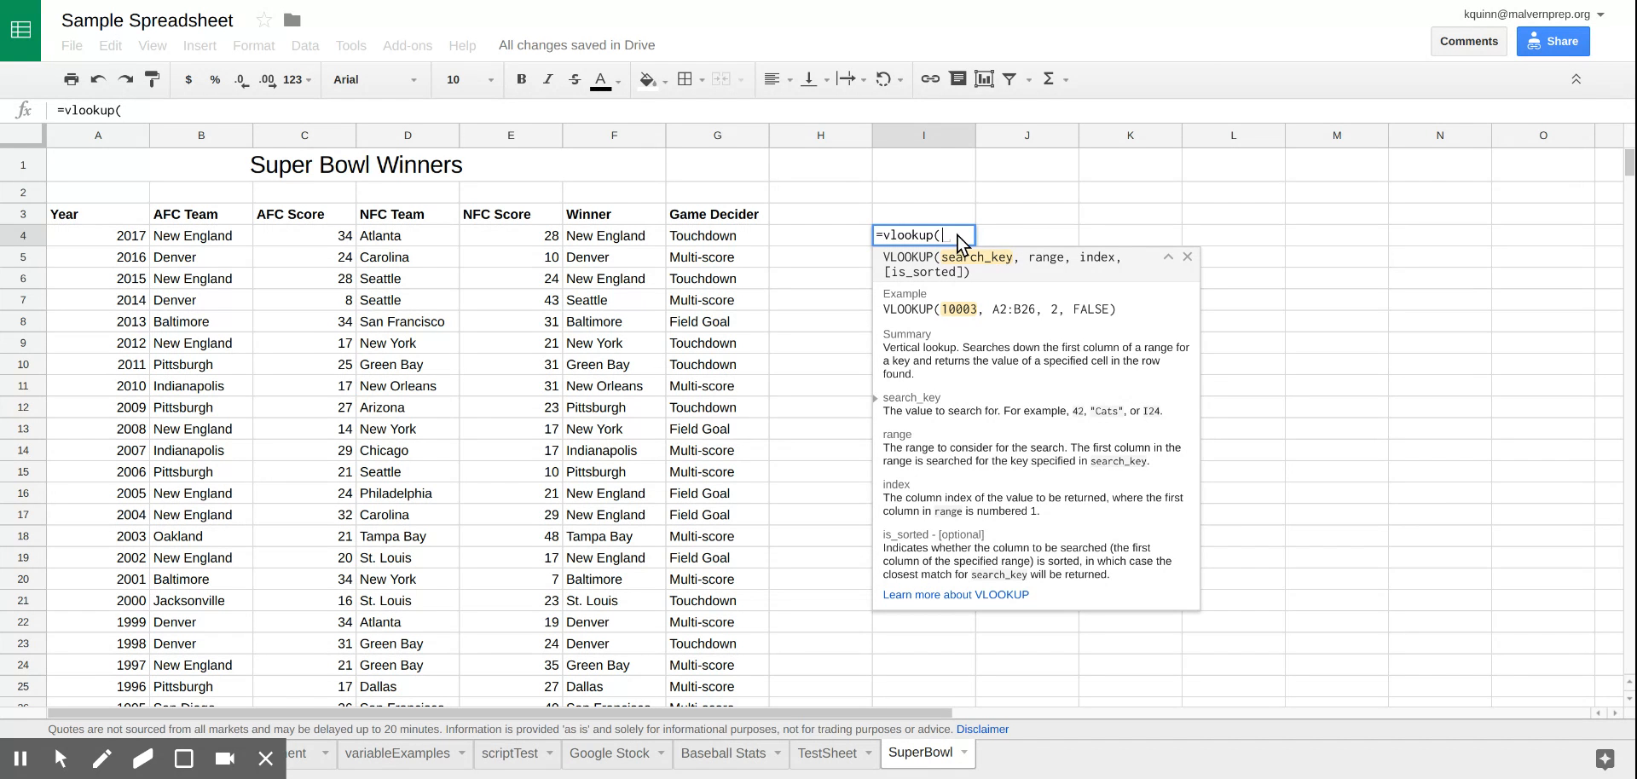
text(2005)
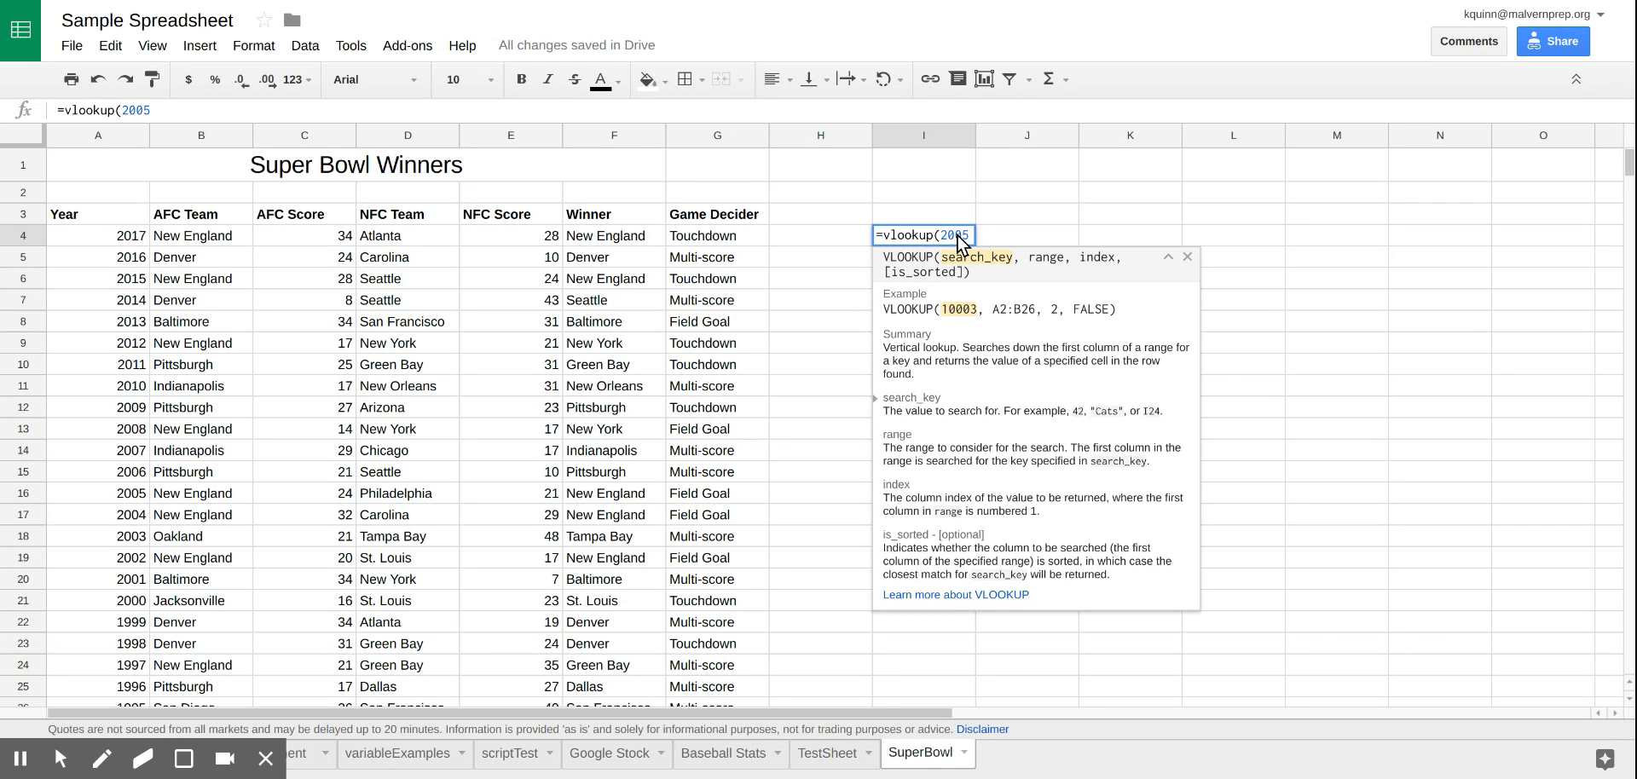
text(,)
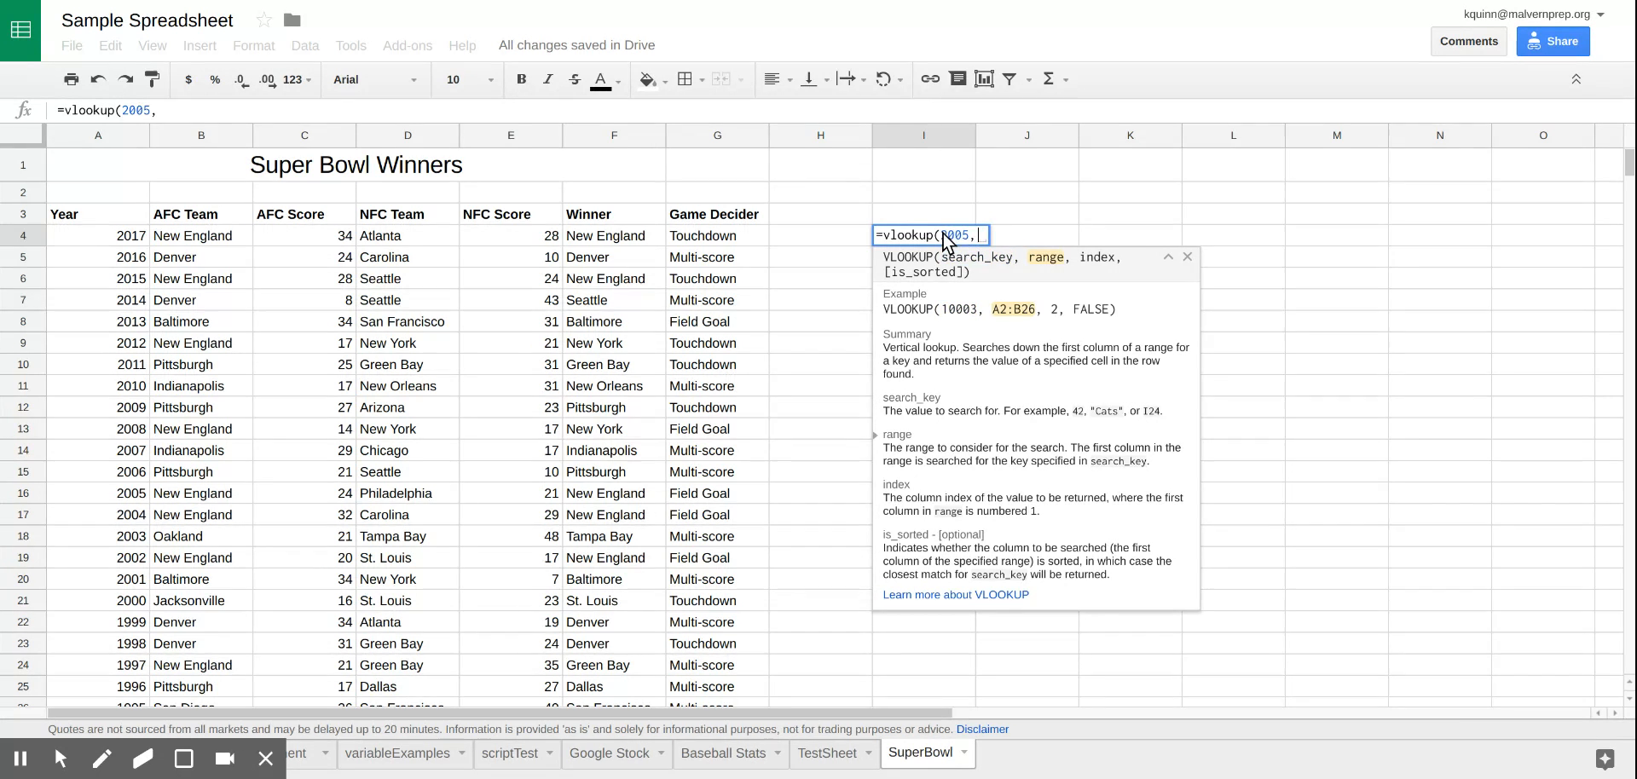
Complete the VLOOKUP in I4 with the open-ended range A4:G and column index 5.
drag(124, 243, 733, 439)
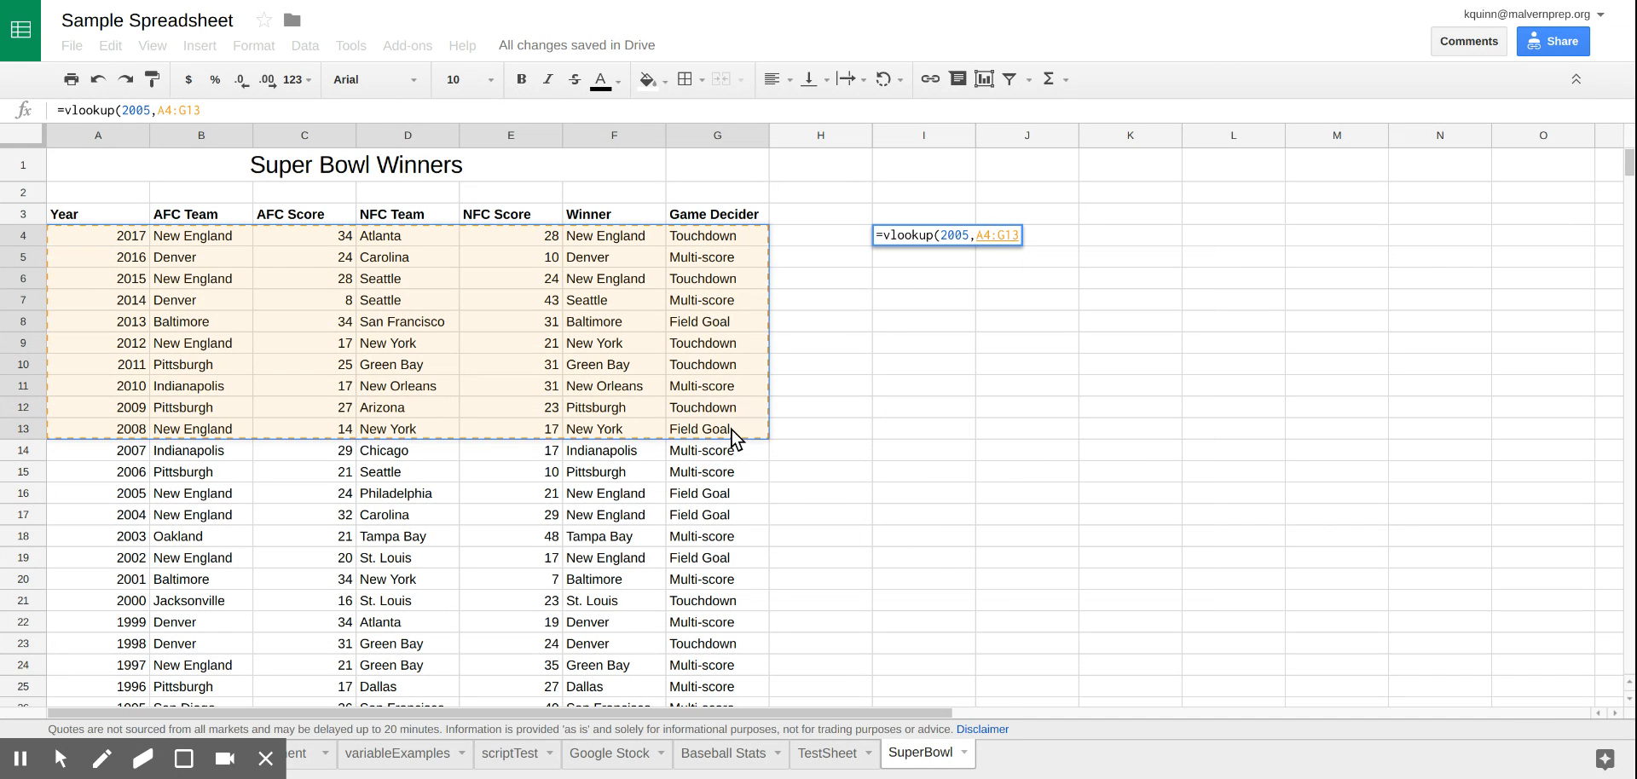
key(BackSpace)
key(BackSpace)
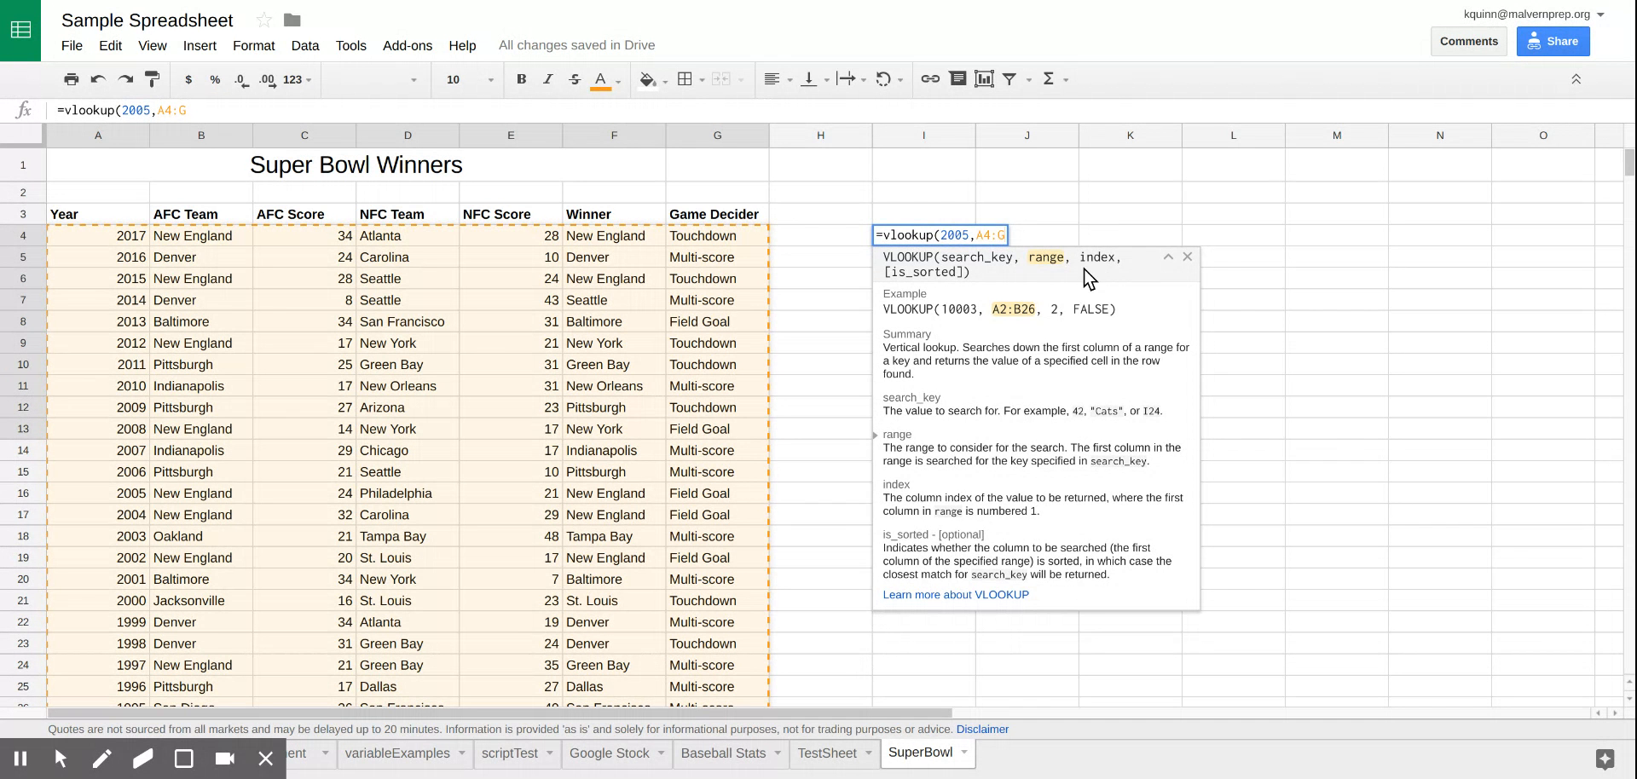
text(,)
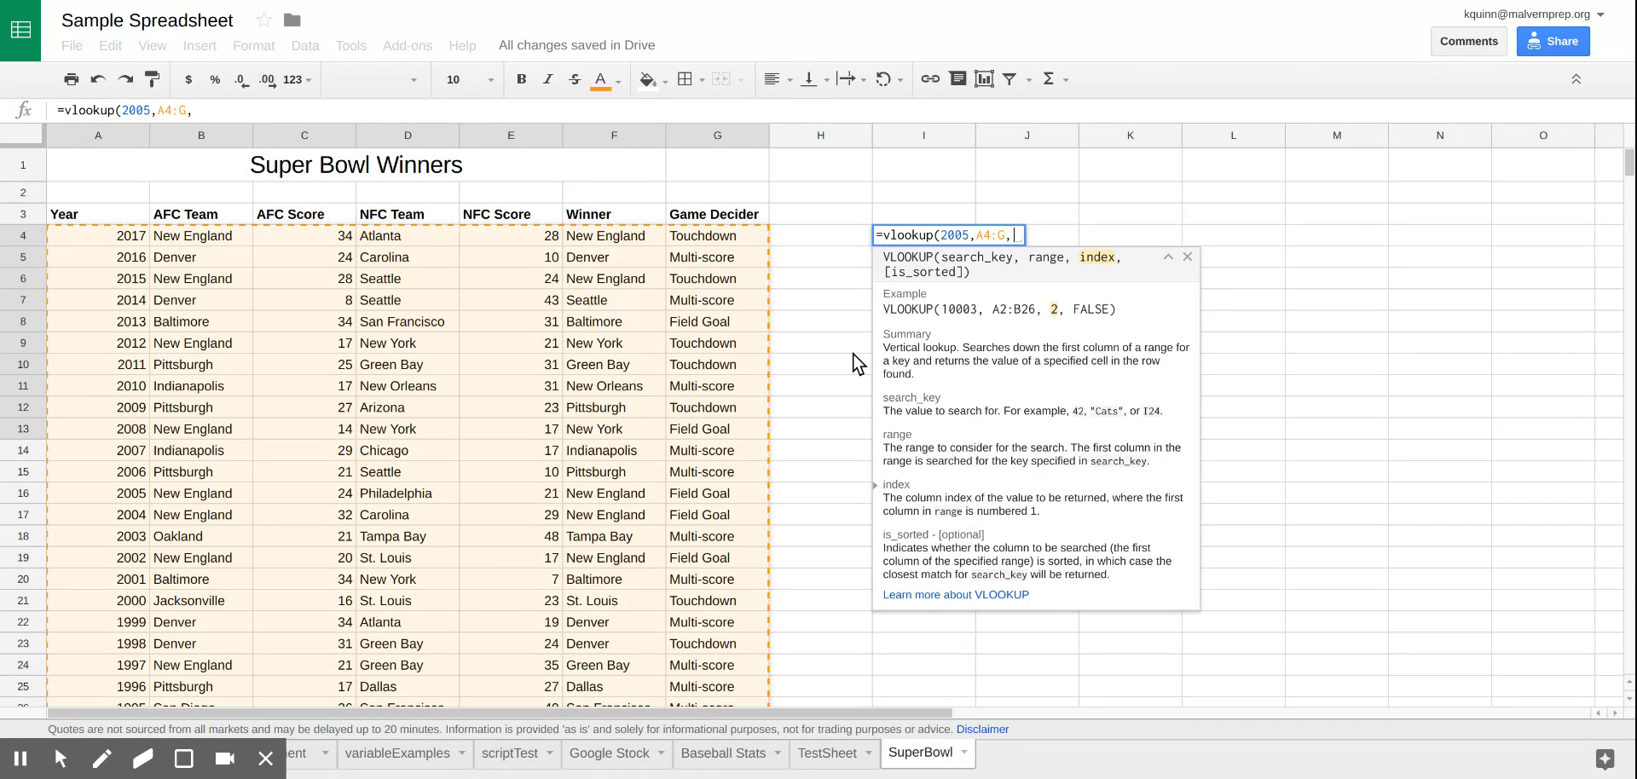
text(5)
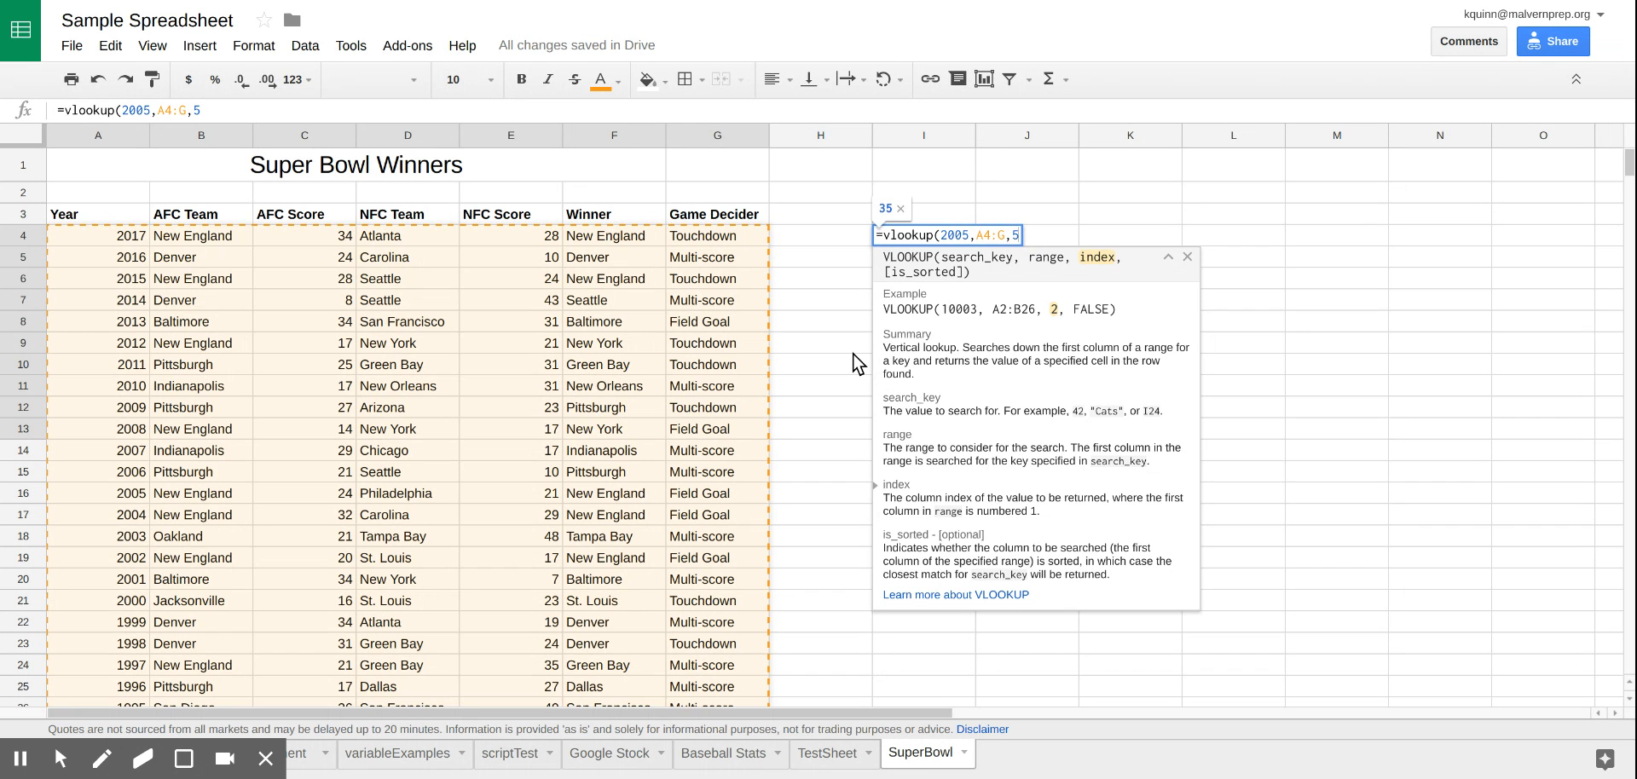
text())
key(Return)
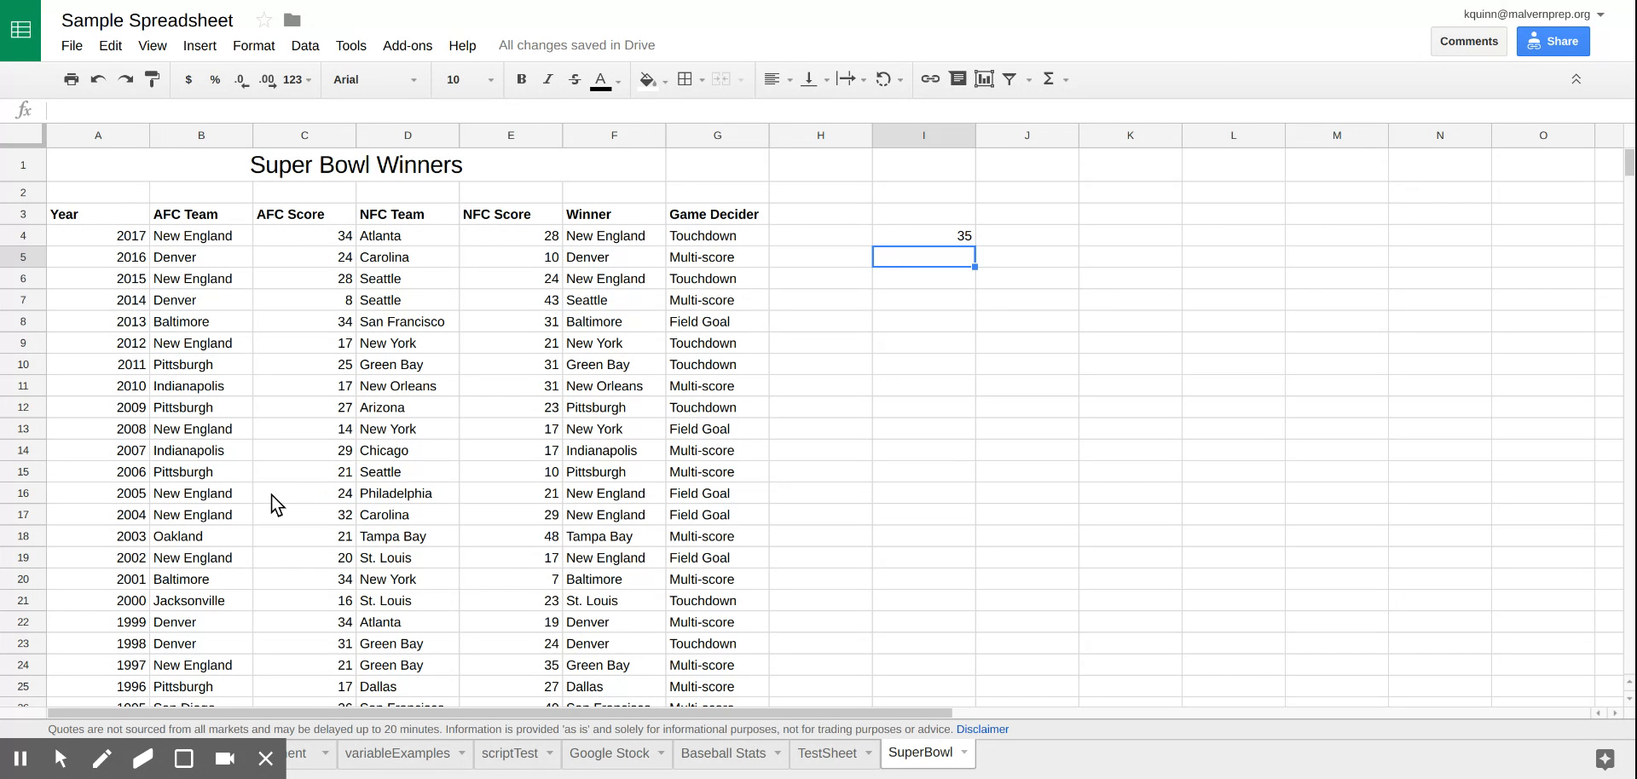
Check the 2005 row's scores and winner, and change the column index of the VLOOKUP in I4 to 6.
drag(271, 495, 603, 501)
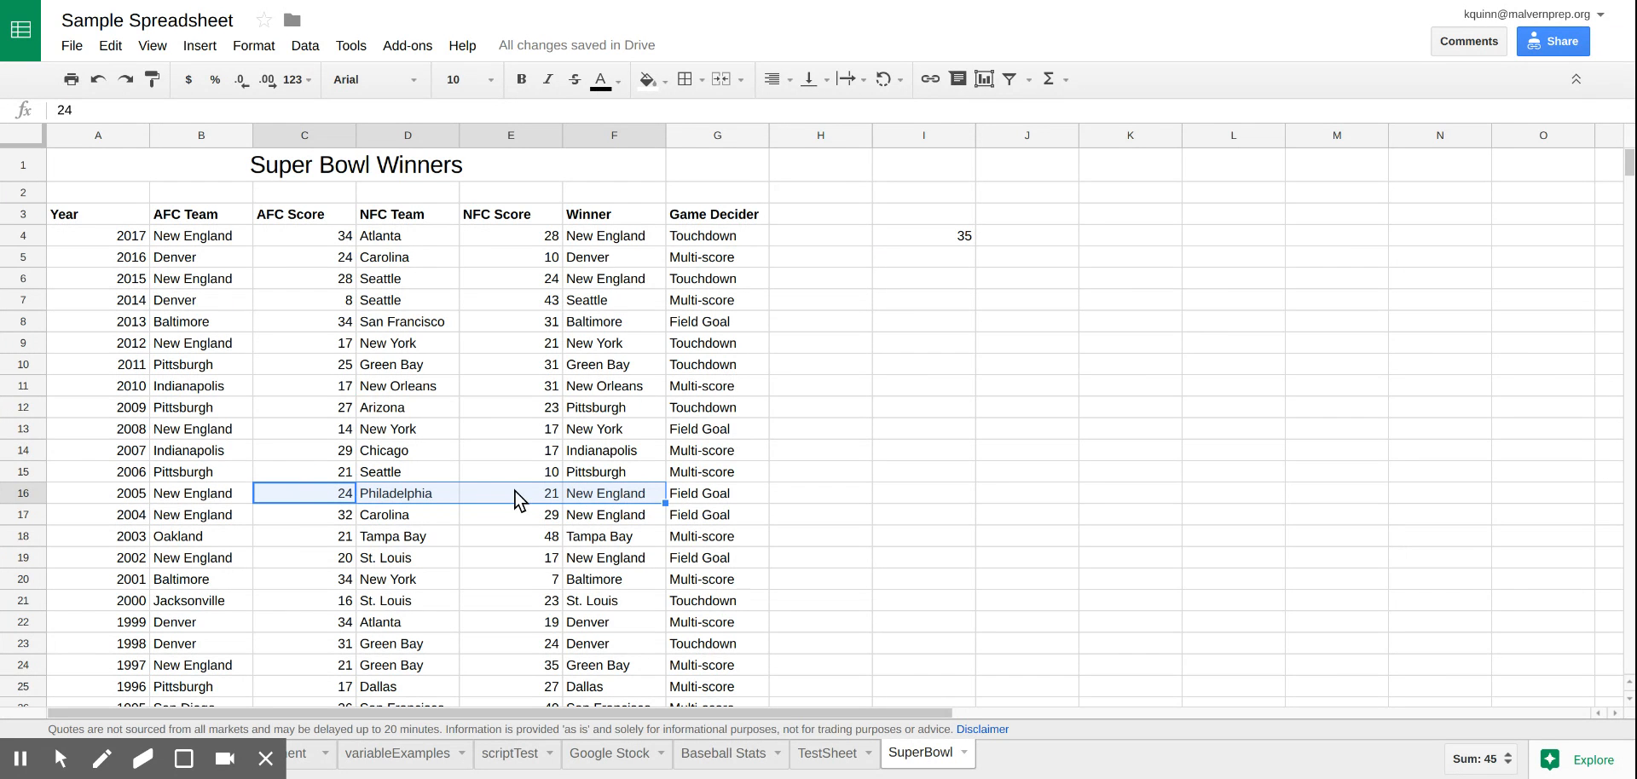
click(932, 223)
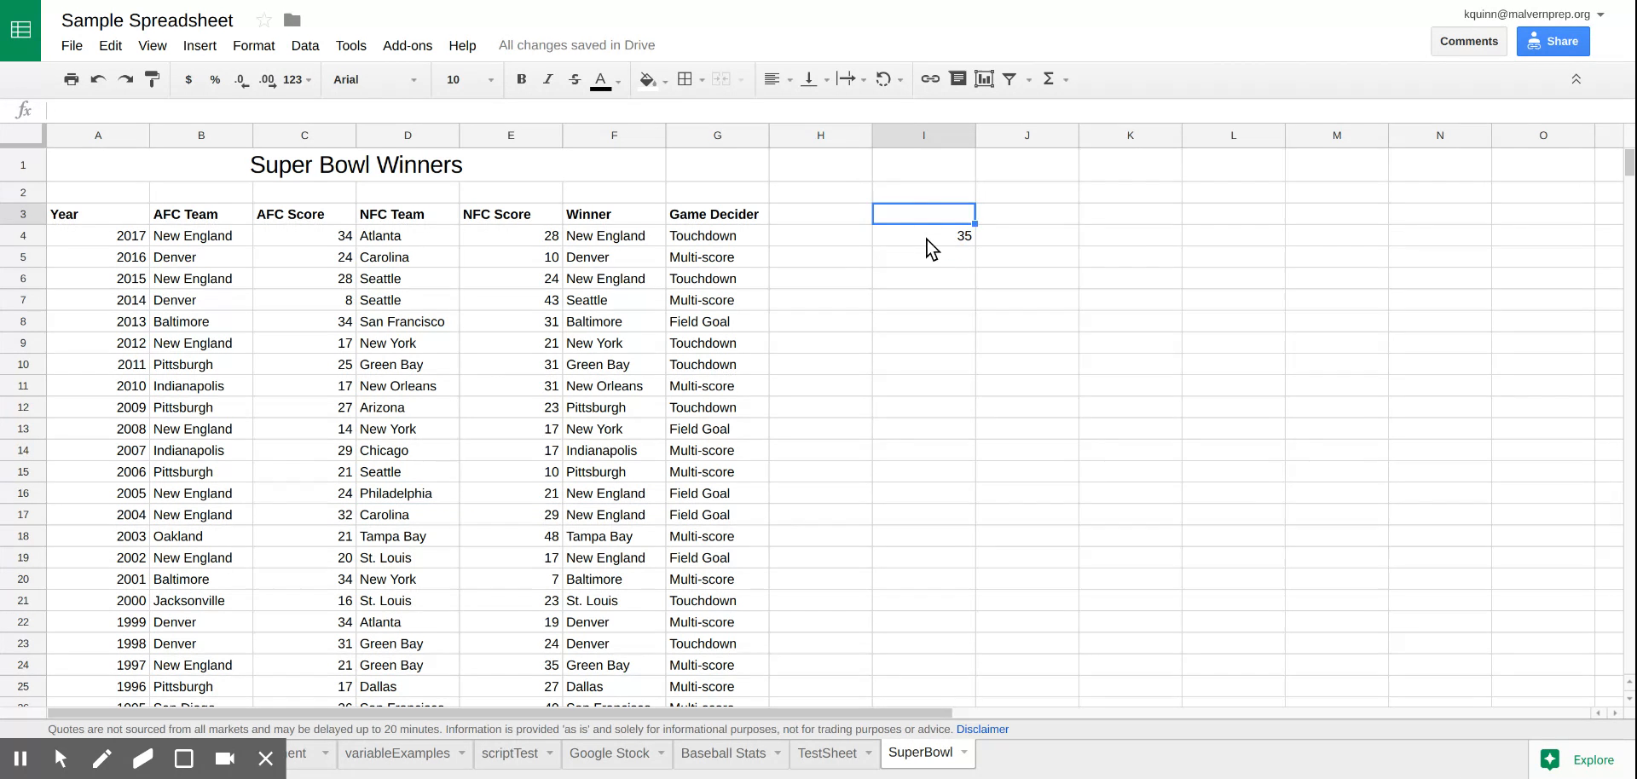
click(928, 239)
double_click(928, 239)
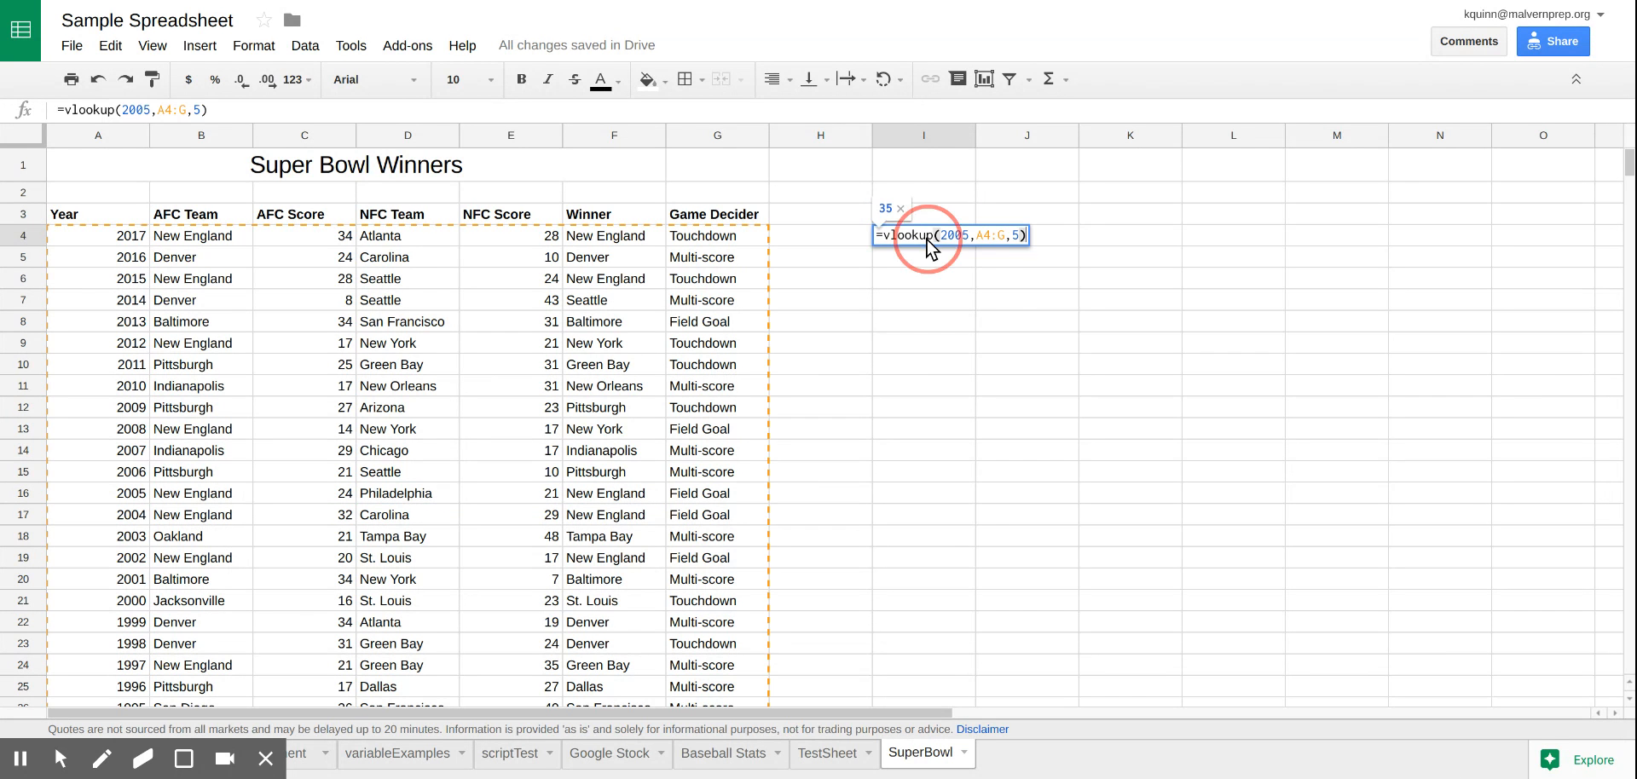
click(1016, 234)
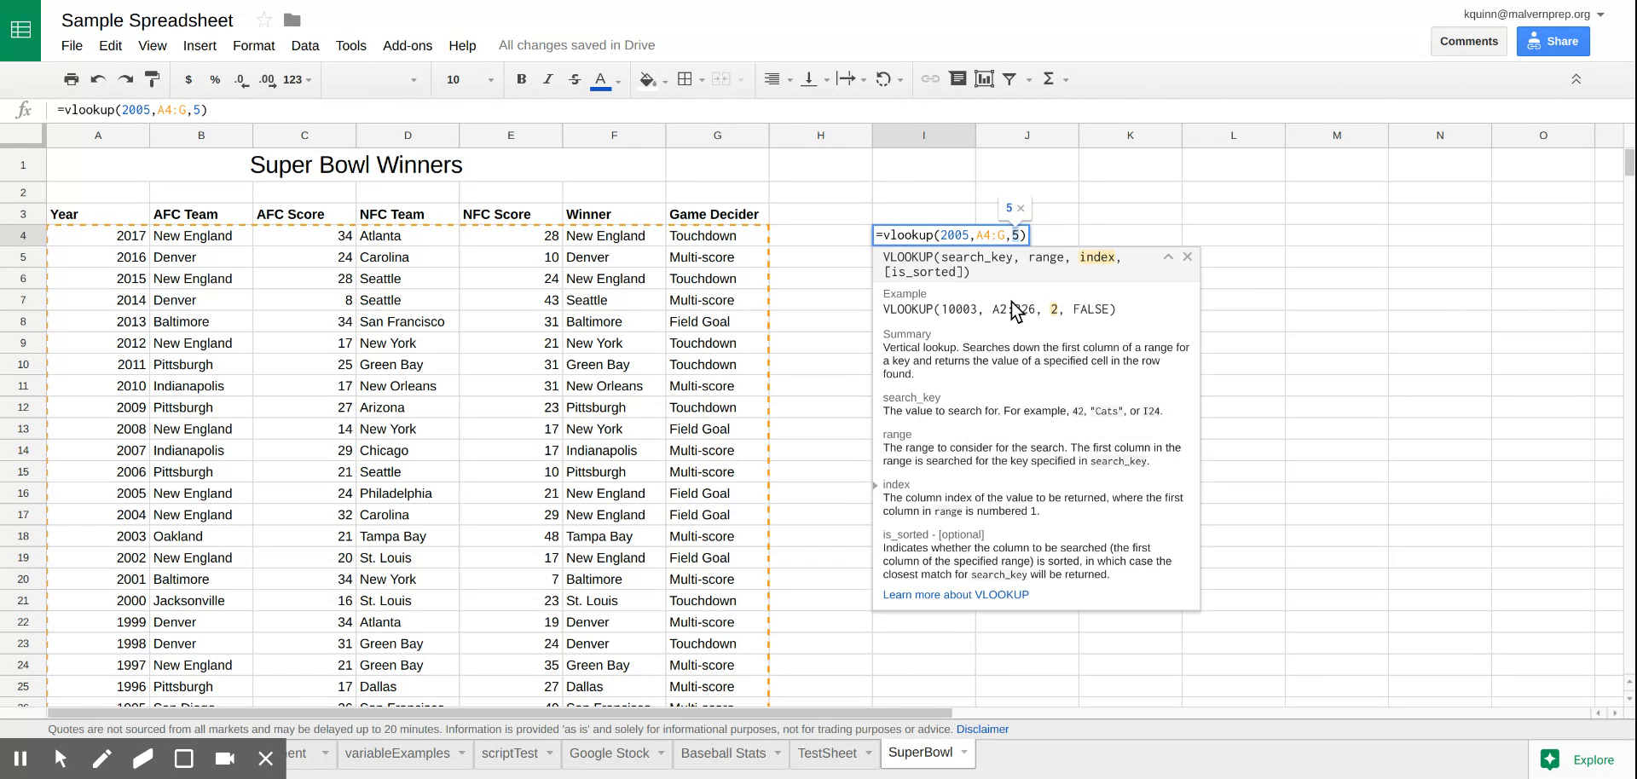
text(6)
key(Return)
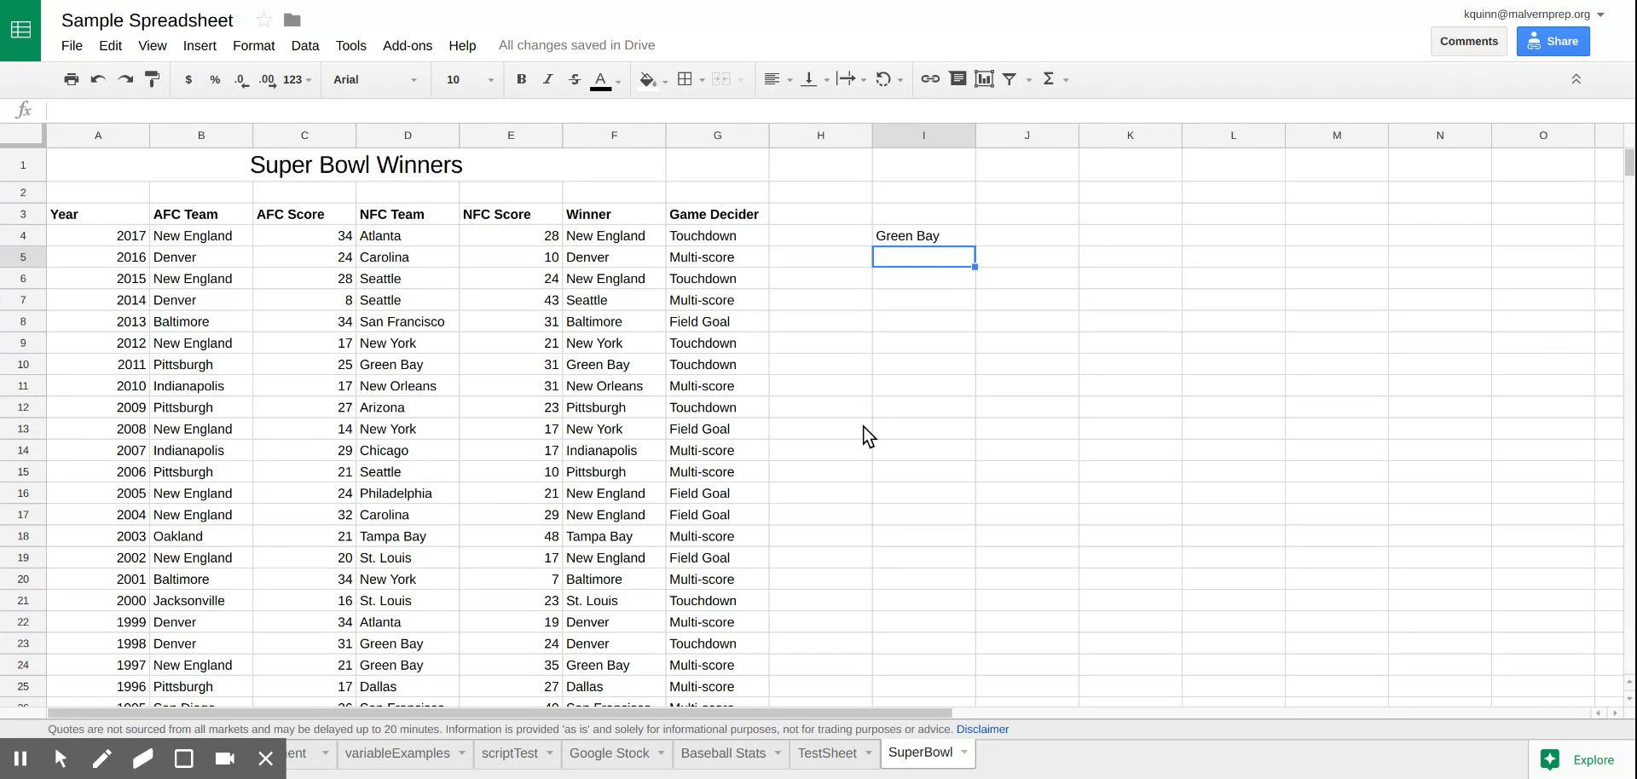
Add false as the is_sorted argument of the VLOOKUP in I4 to require an exact match.
double_click(911, 241)
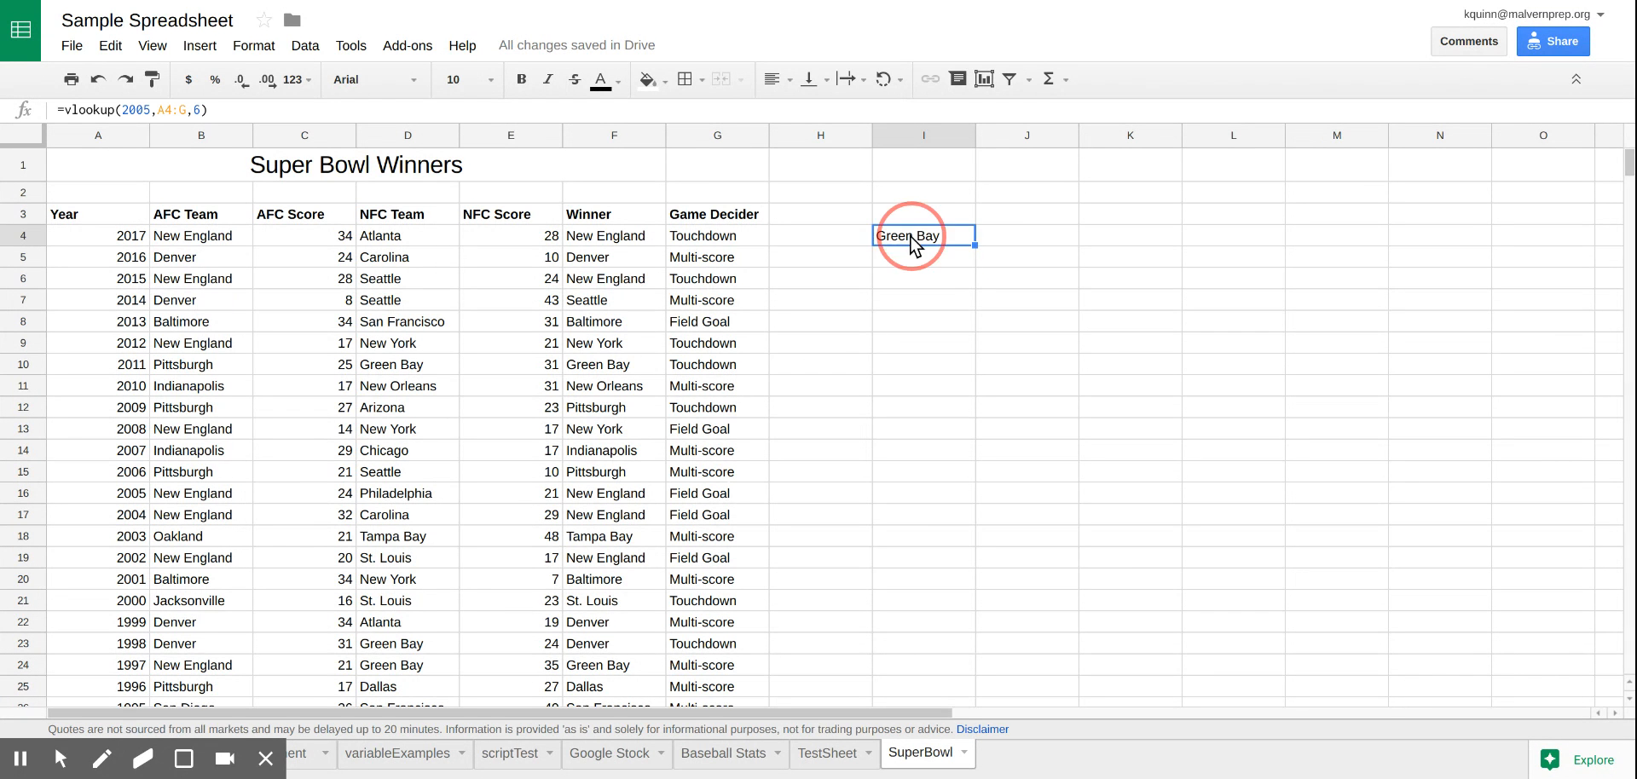
click(1022, 238)
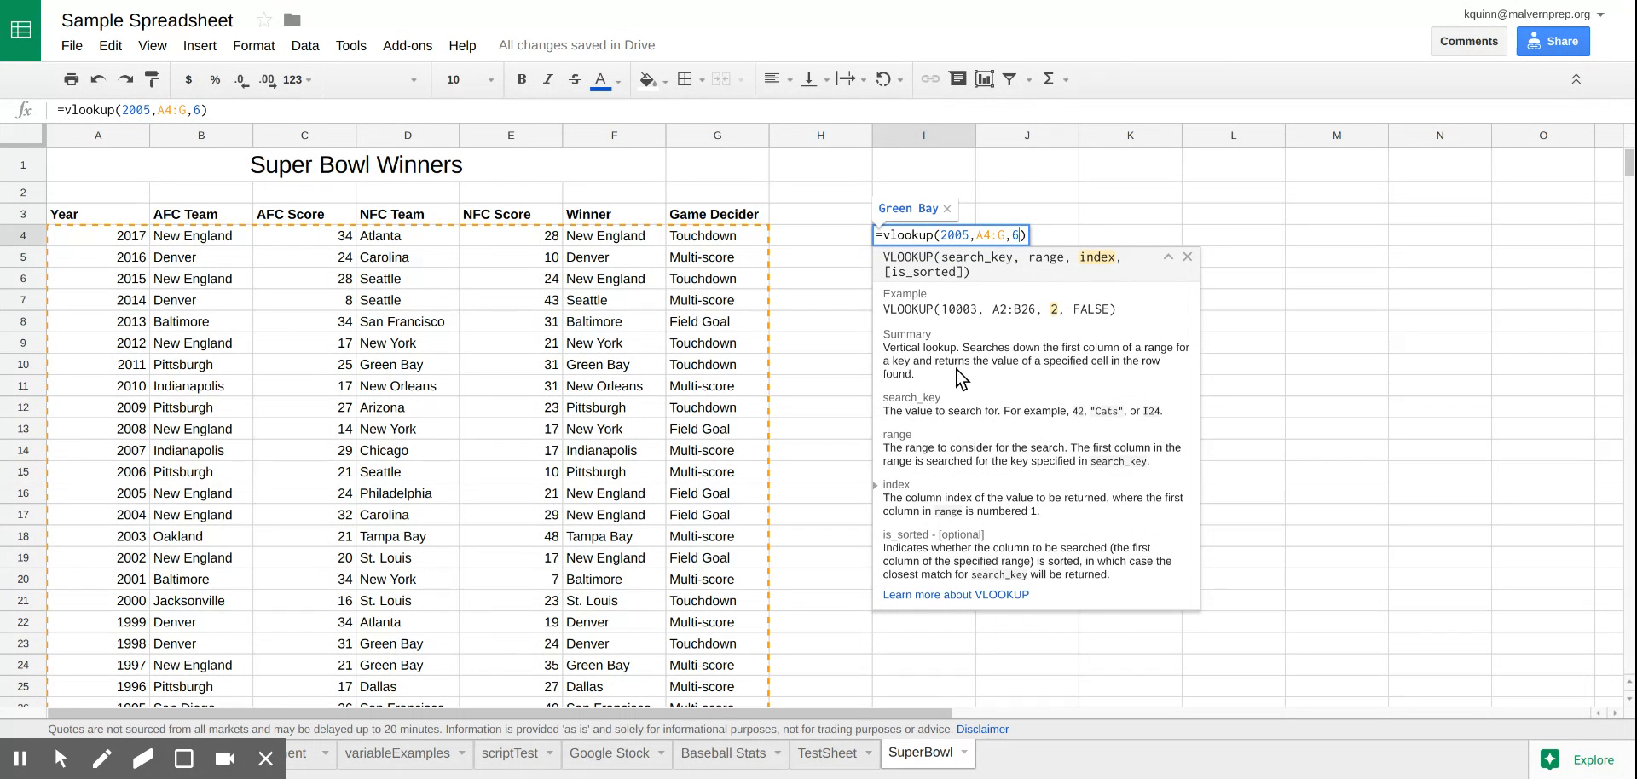
text(,fa)
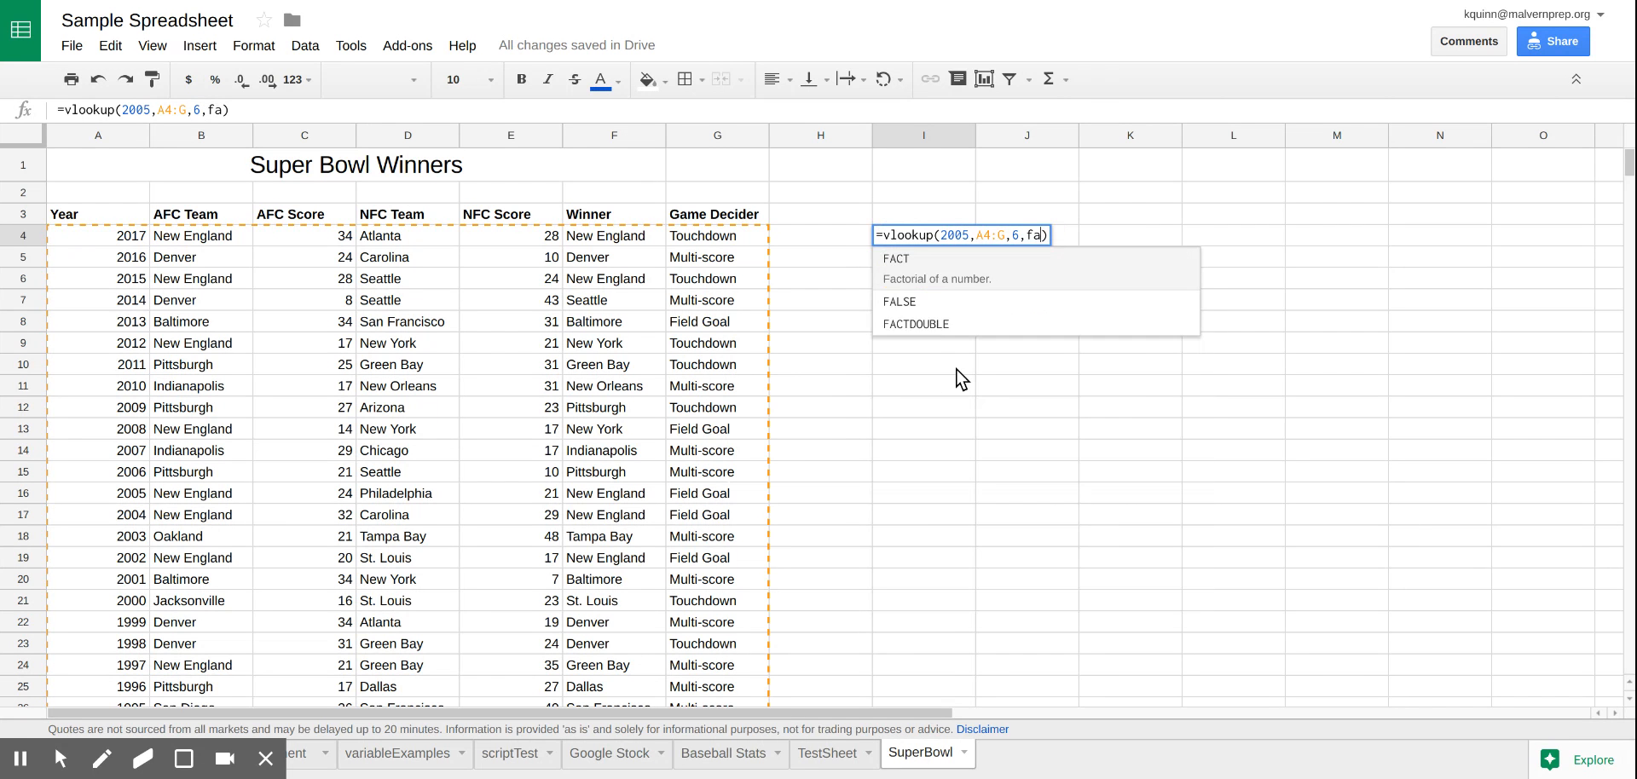
text(lse)
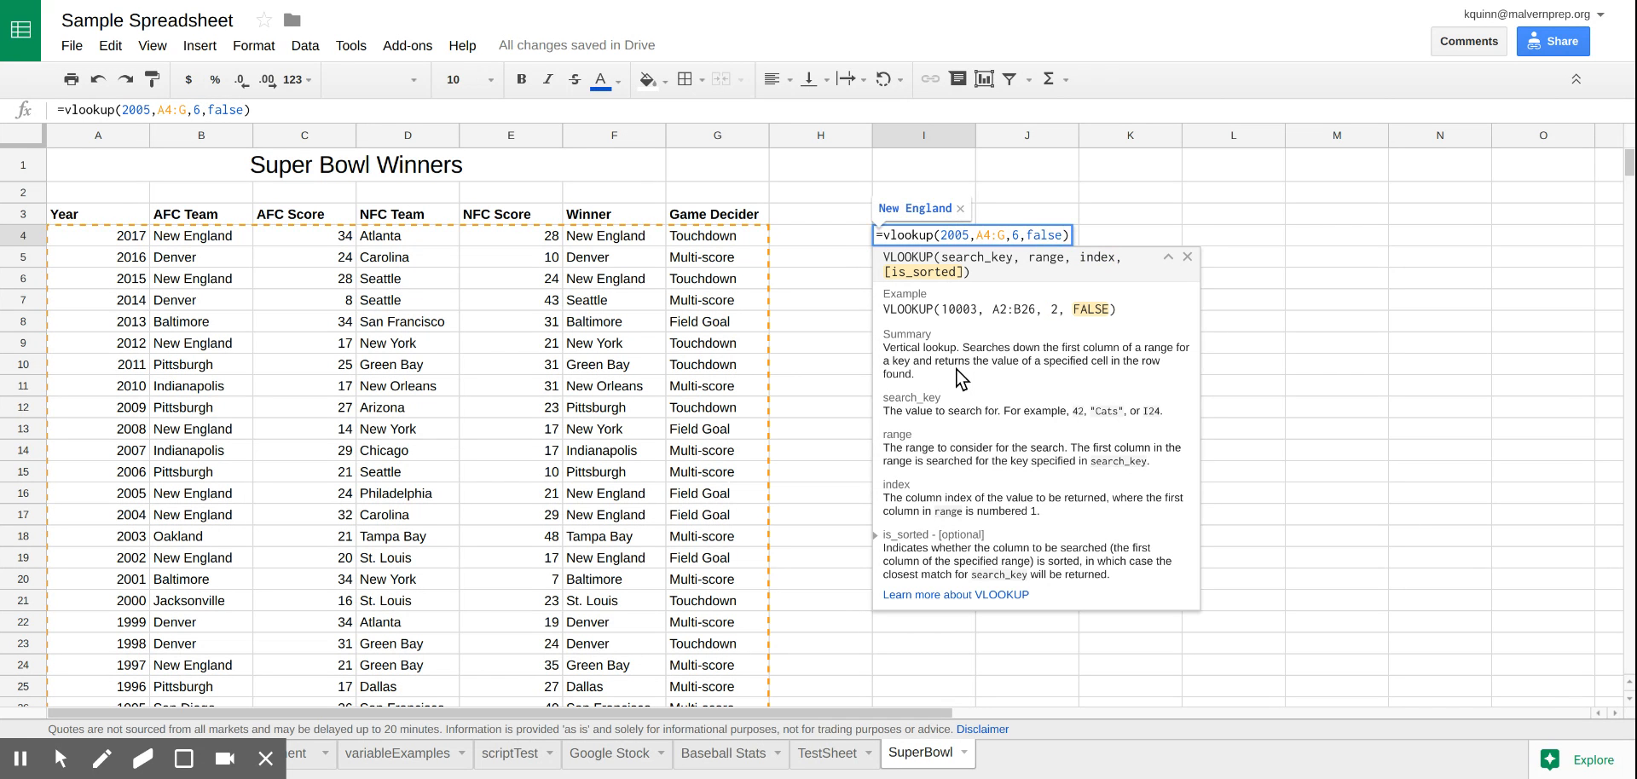
key(Return)
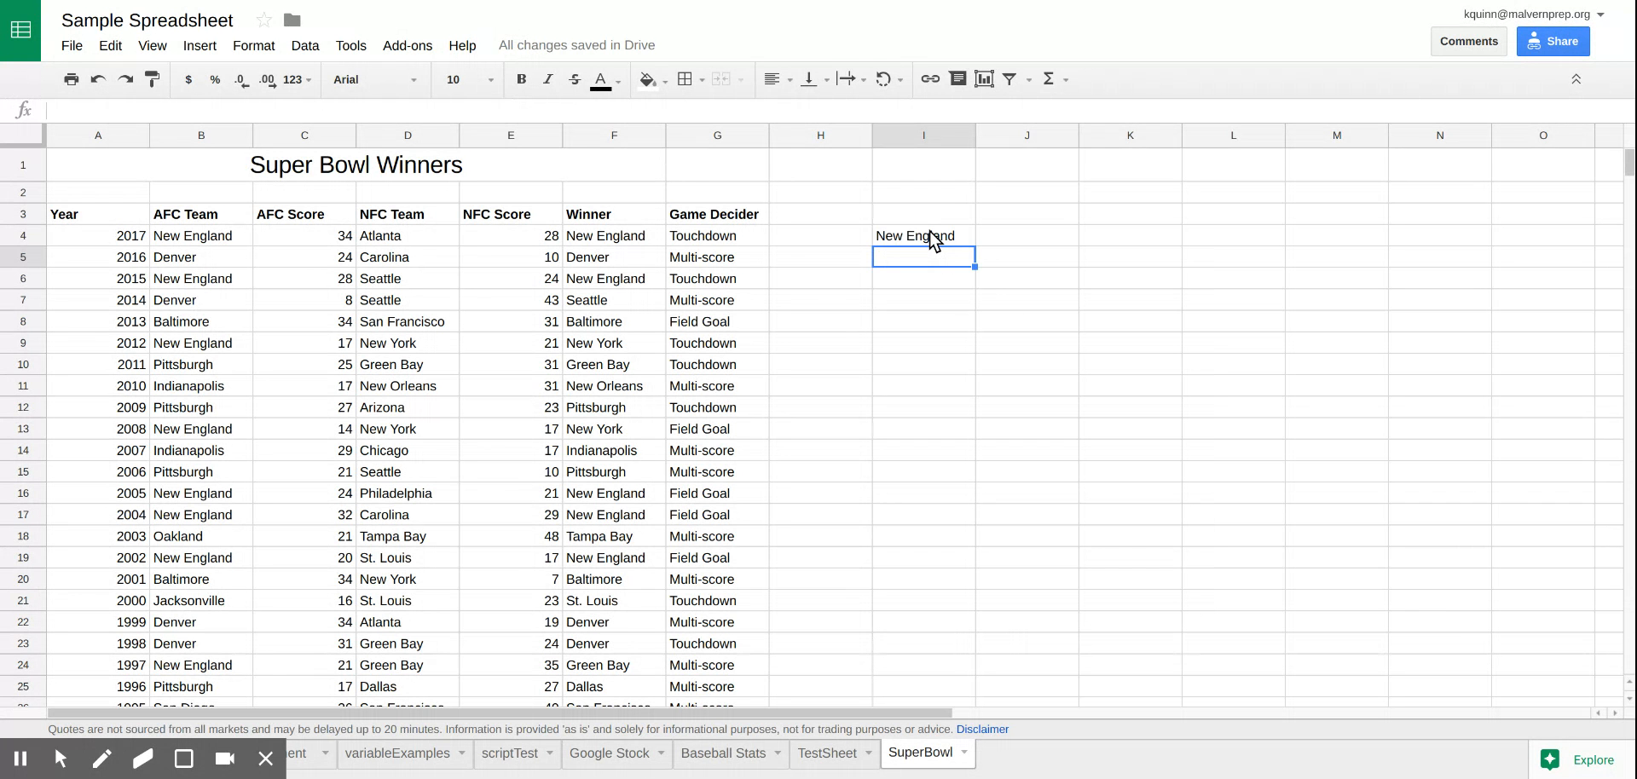
Set the column index of the exact-match VLOOKUP in I4 to 5 to return the 2005 NFC score.
click(929, 235)
click(137, 495)
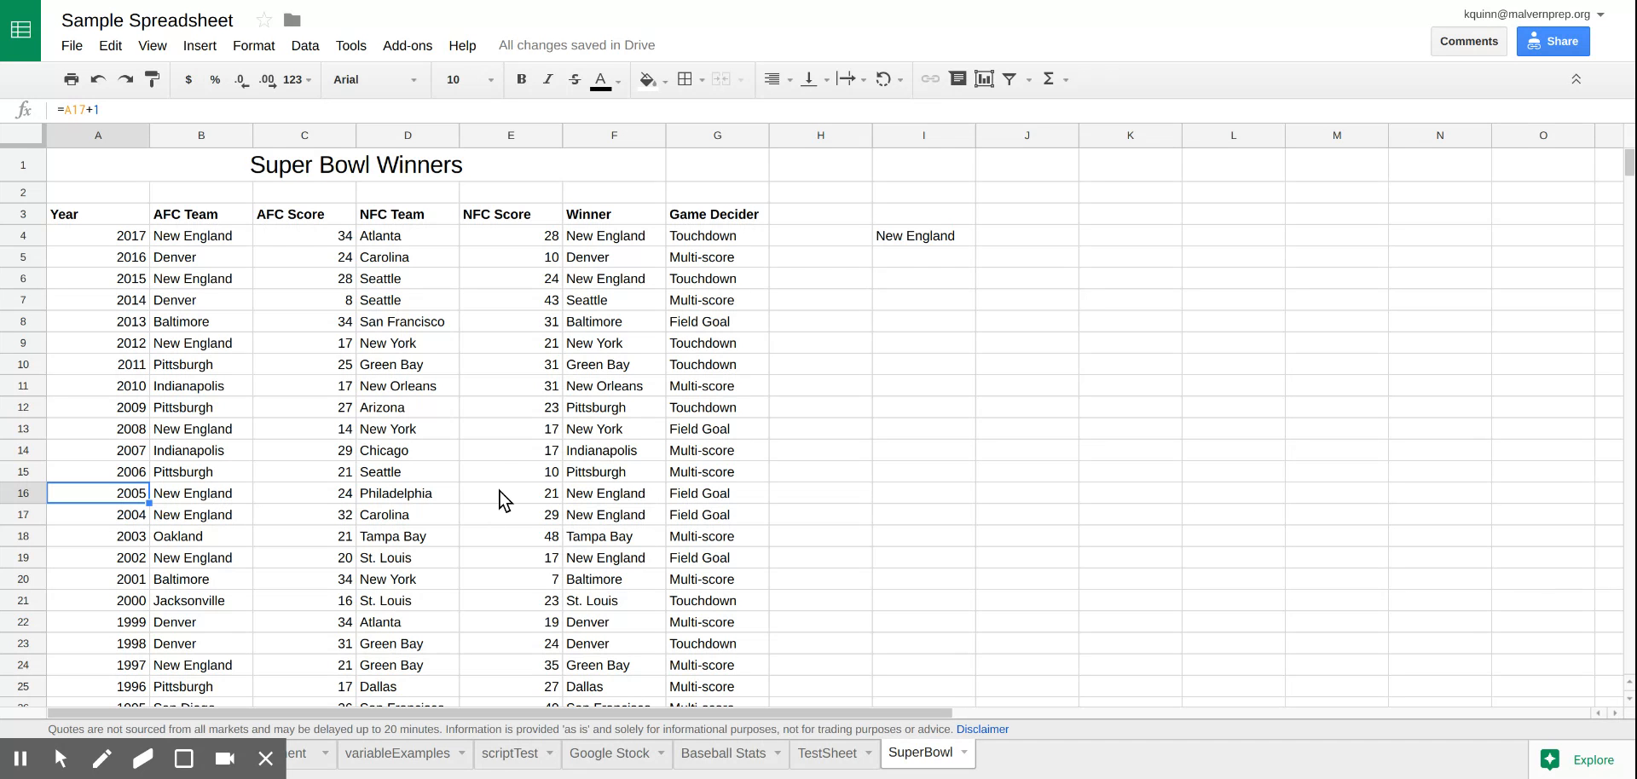
double_click(953, 238)
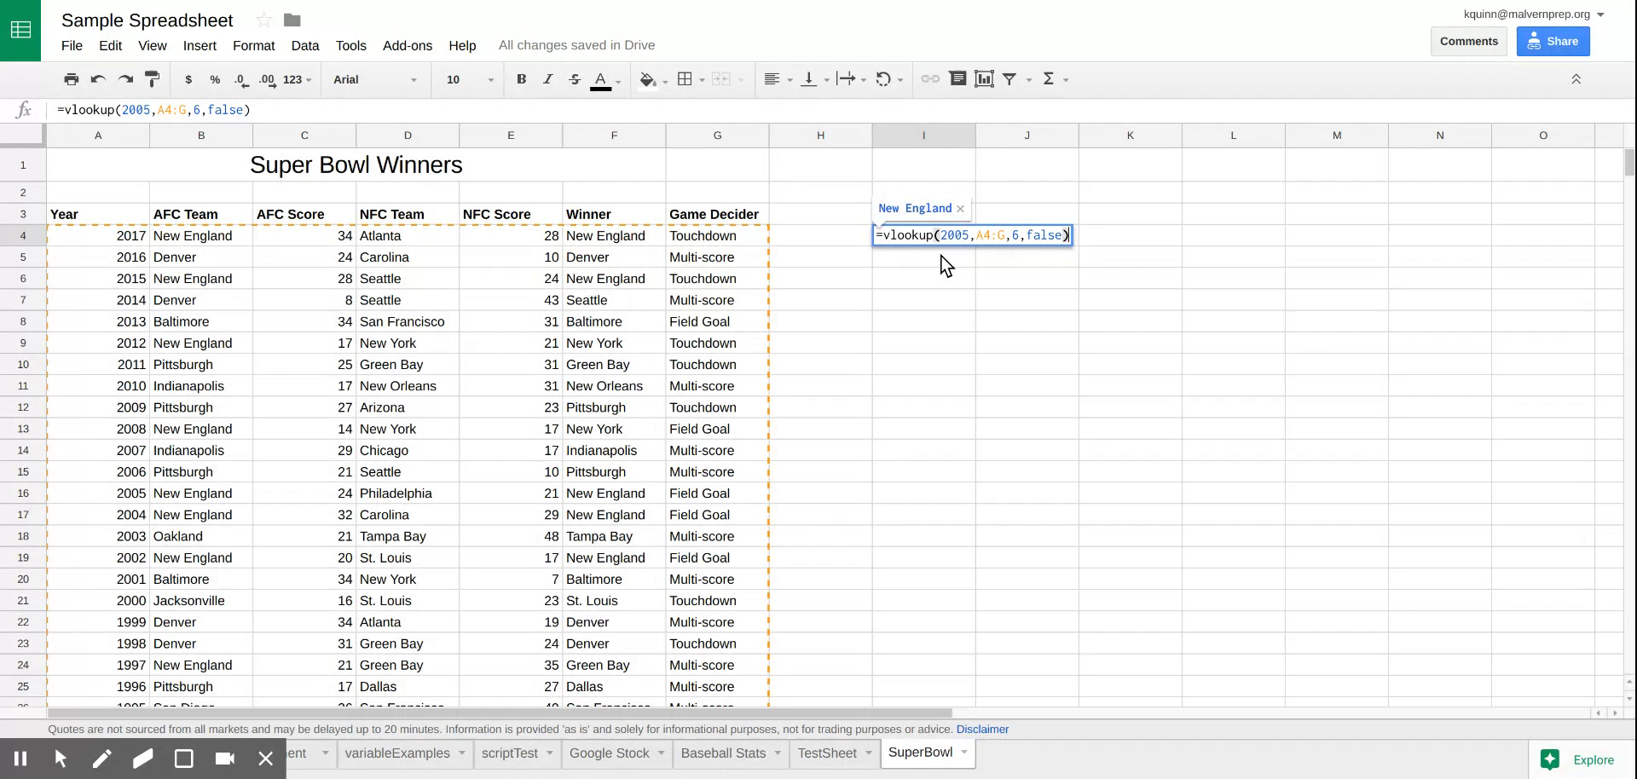
click(1014, 236)
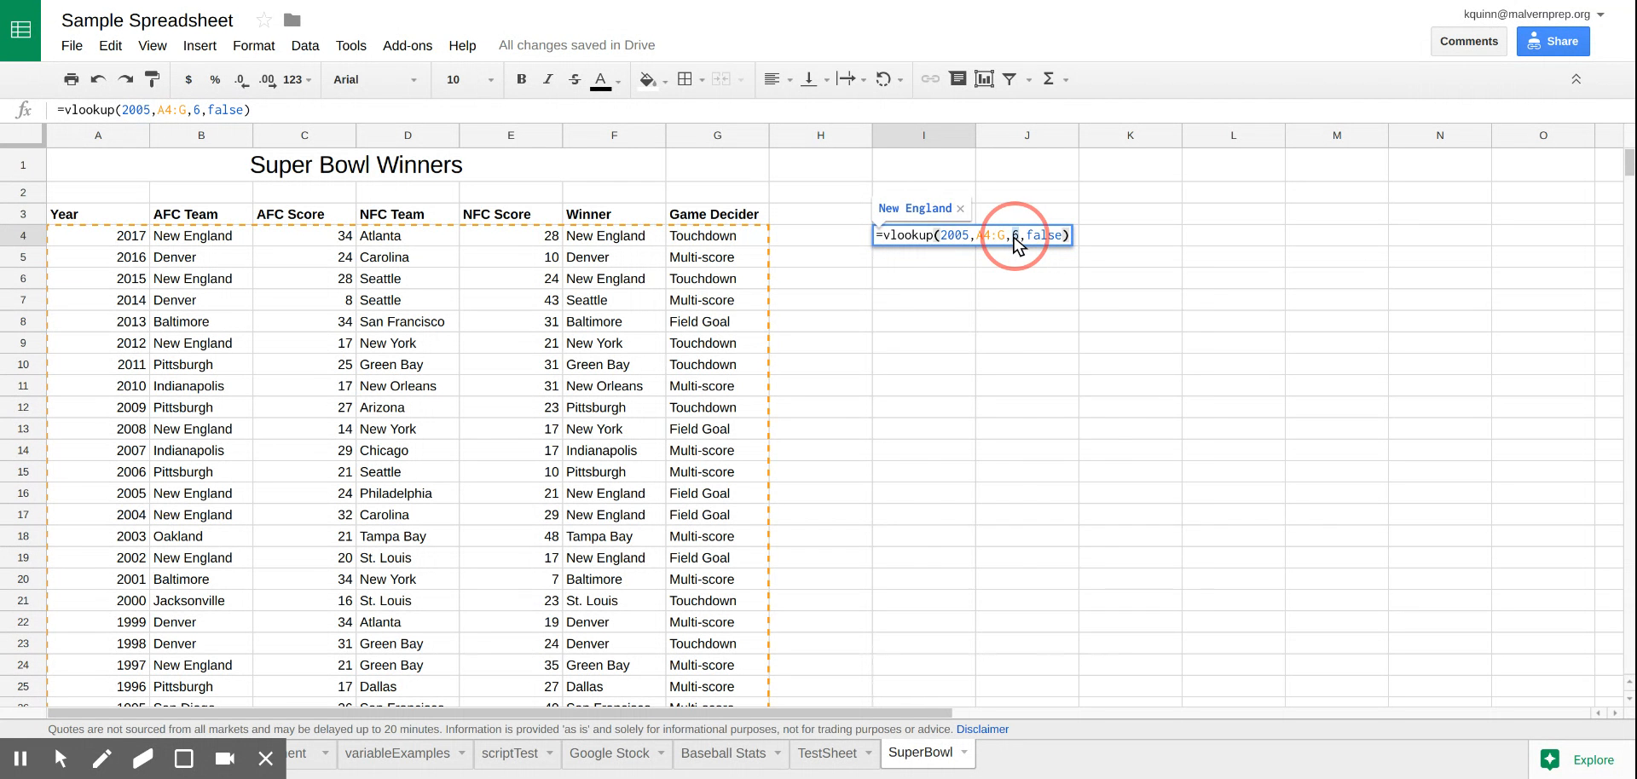
key(BackSpace)
text(5)
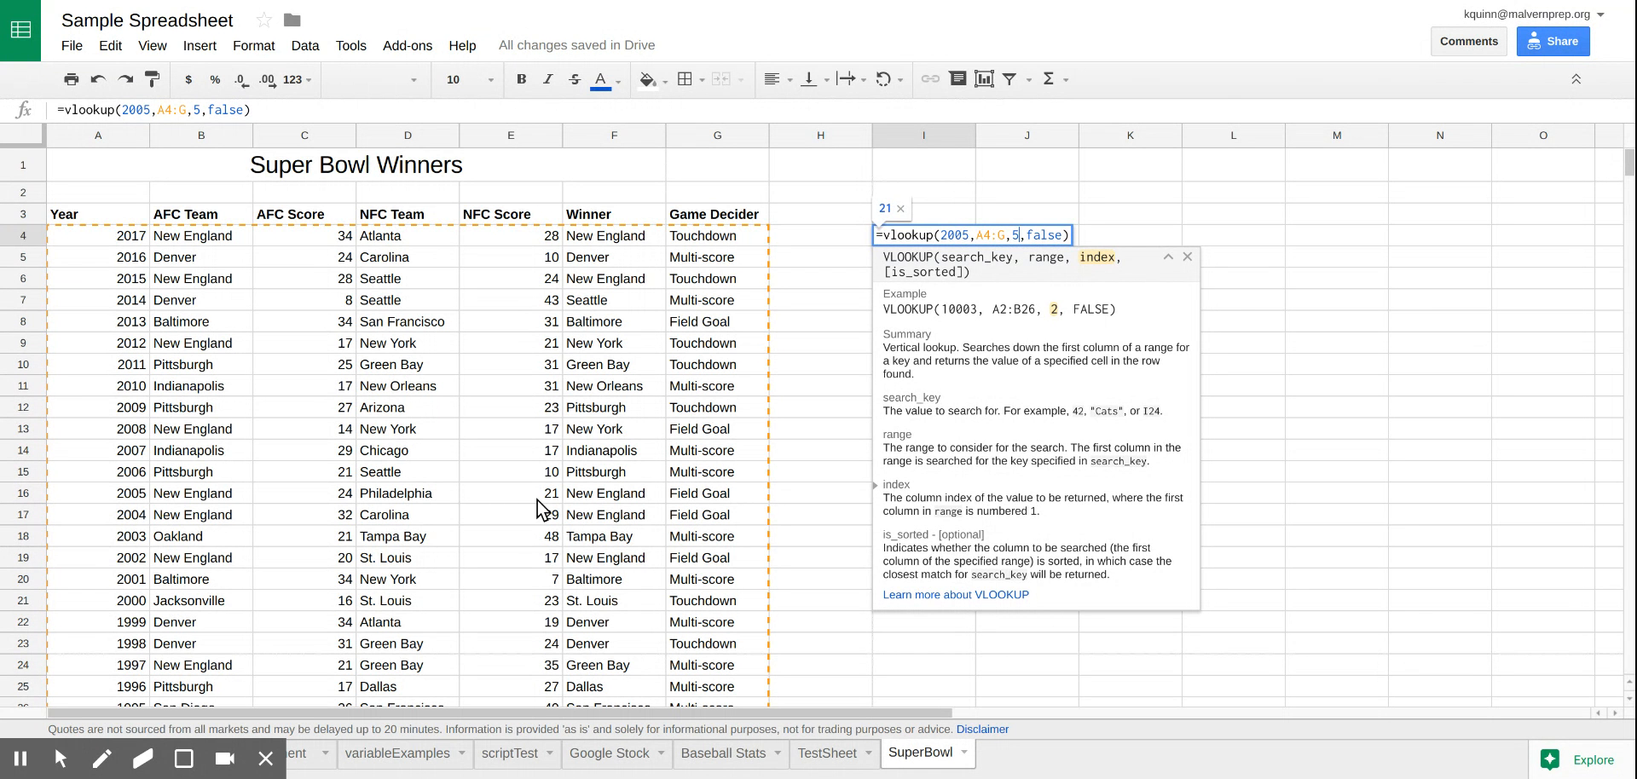
key(Return)
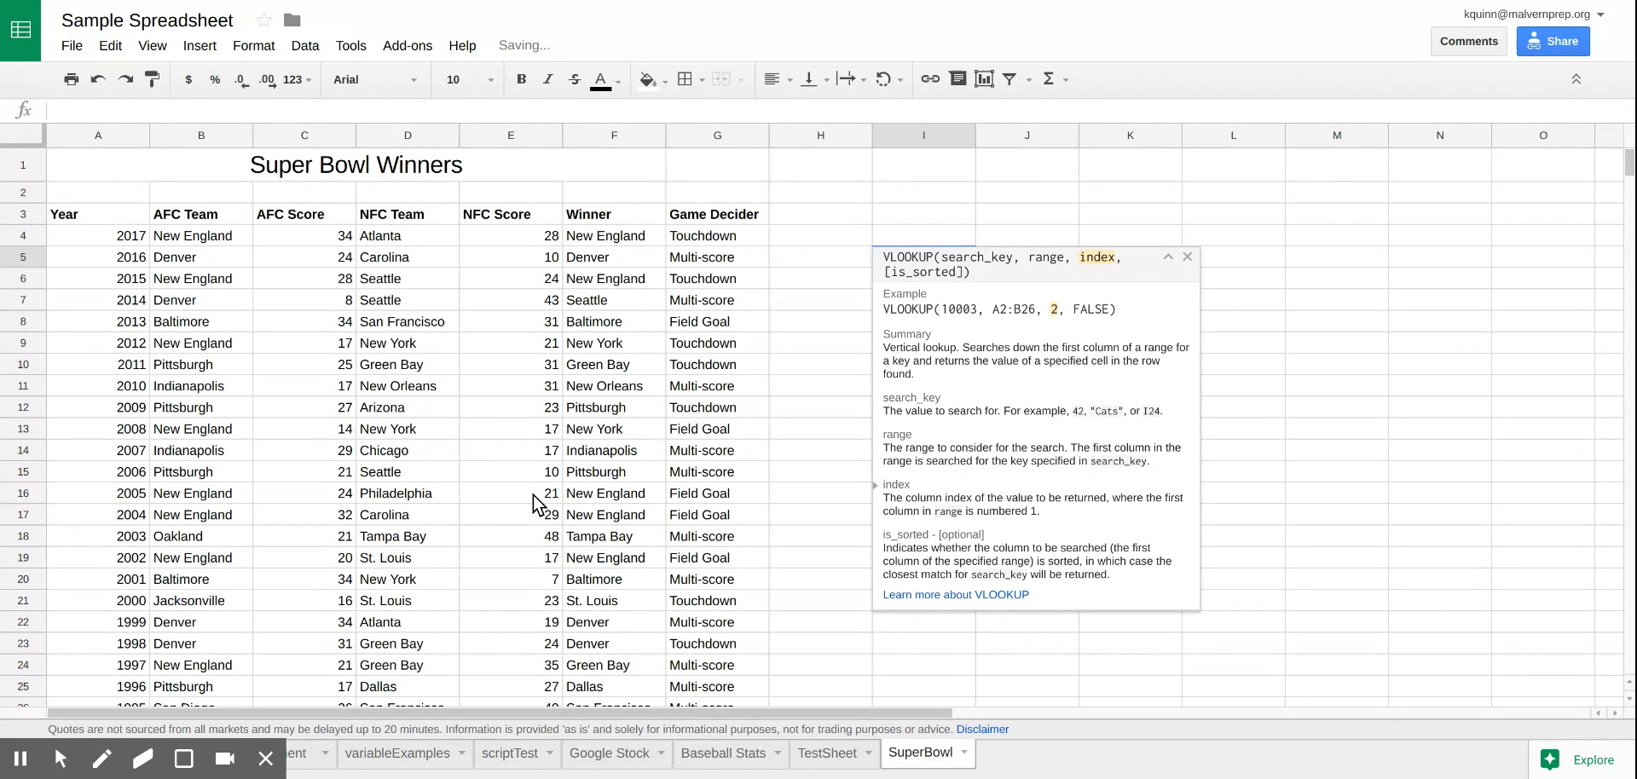
Set the column index in I4's formula back to 6 so that it returns the 2005 winner.
double_click(963, 239)
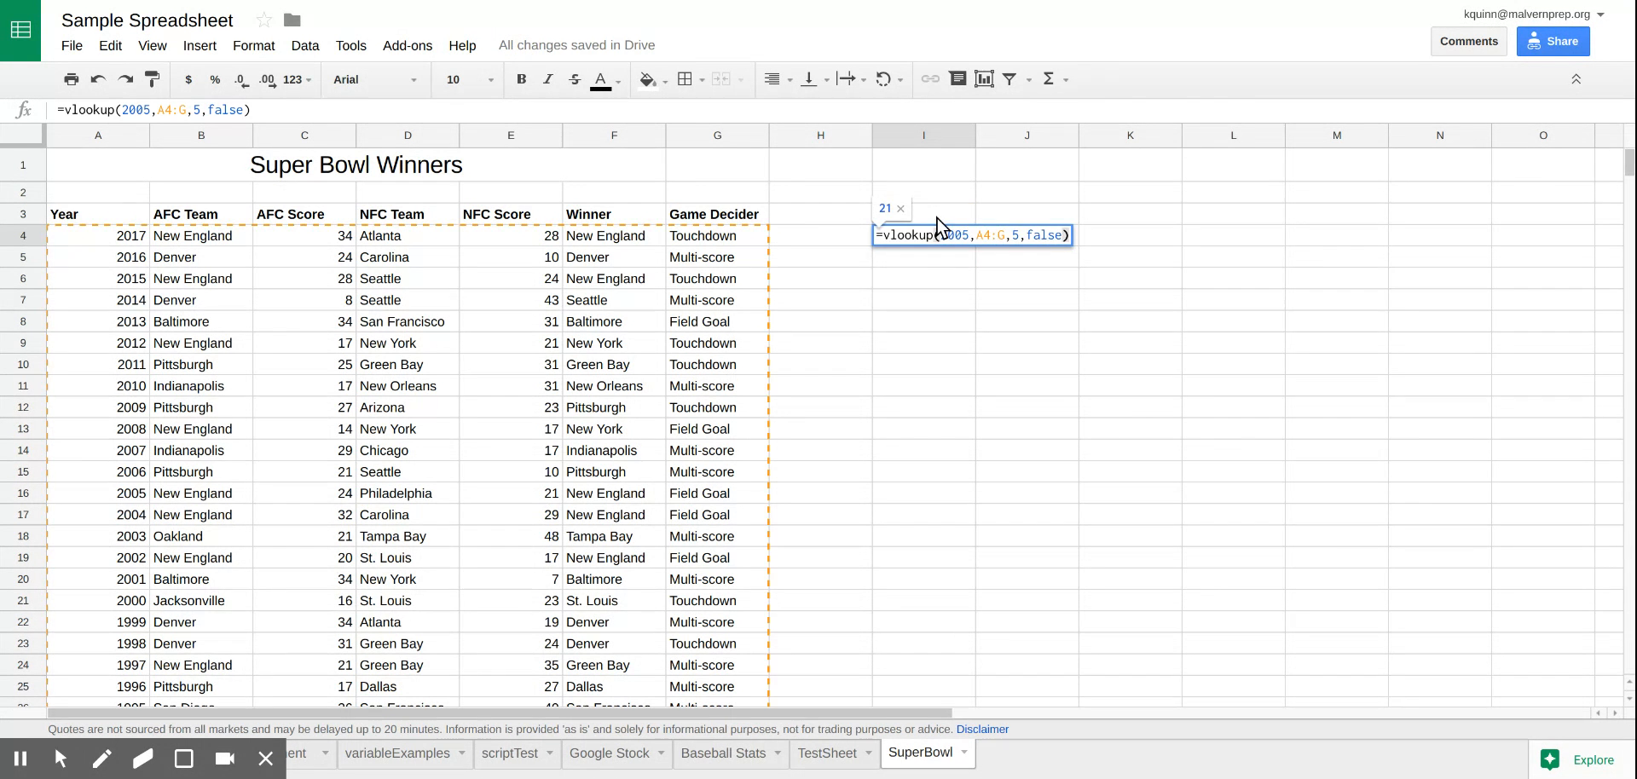
click(1015, 237)
key(BackSpace)
text(6)
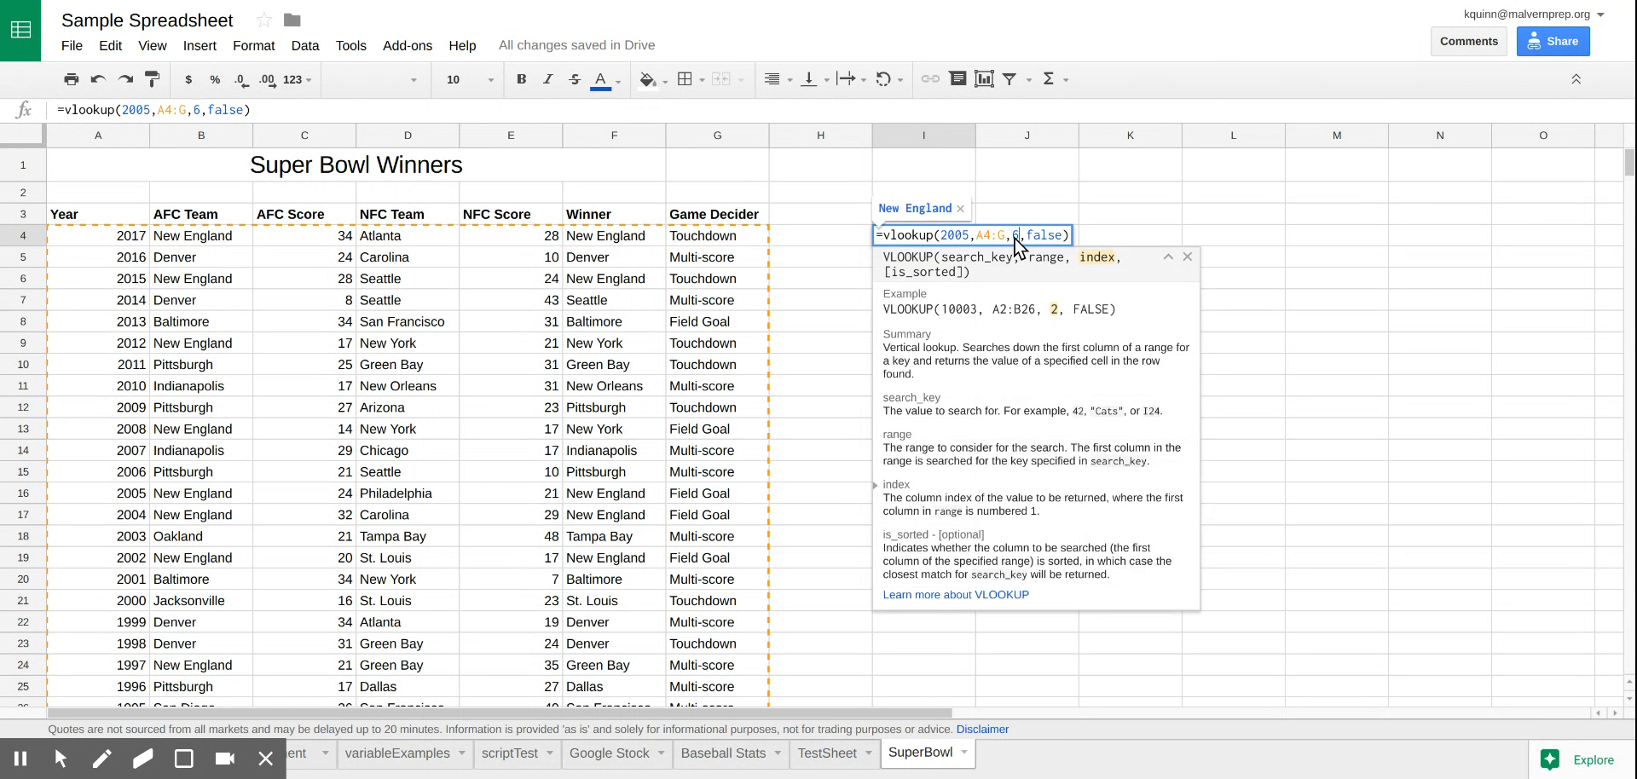
key(Return)
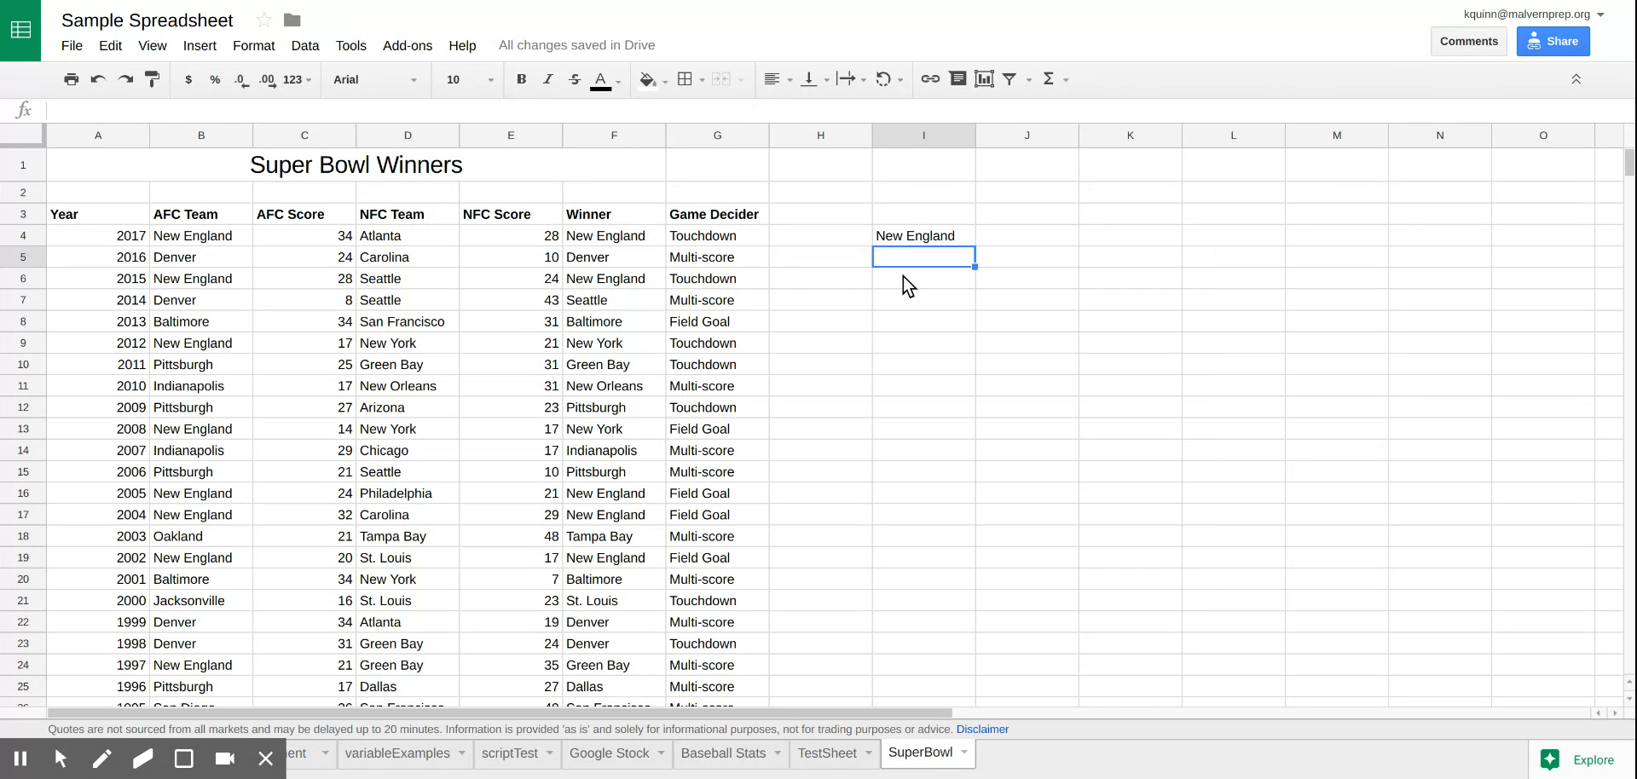
Start an HLOOKUP formula in I6 with "Winner" as the search key.
double_click(903, 277)
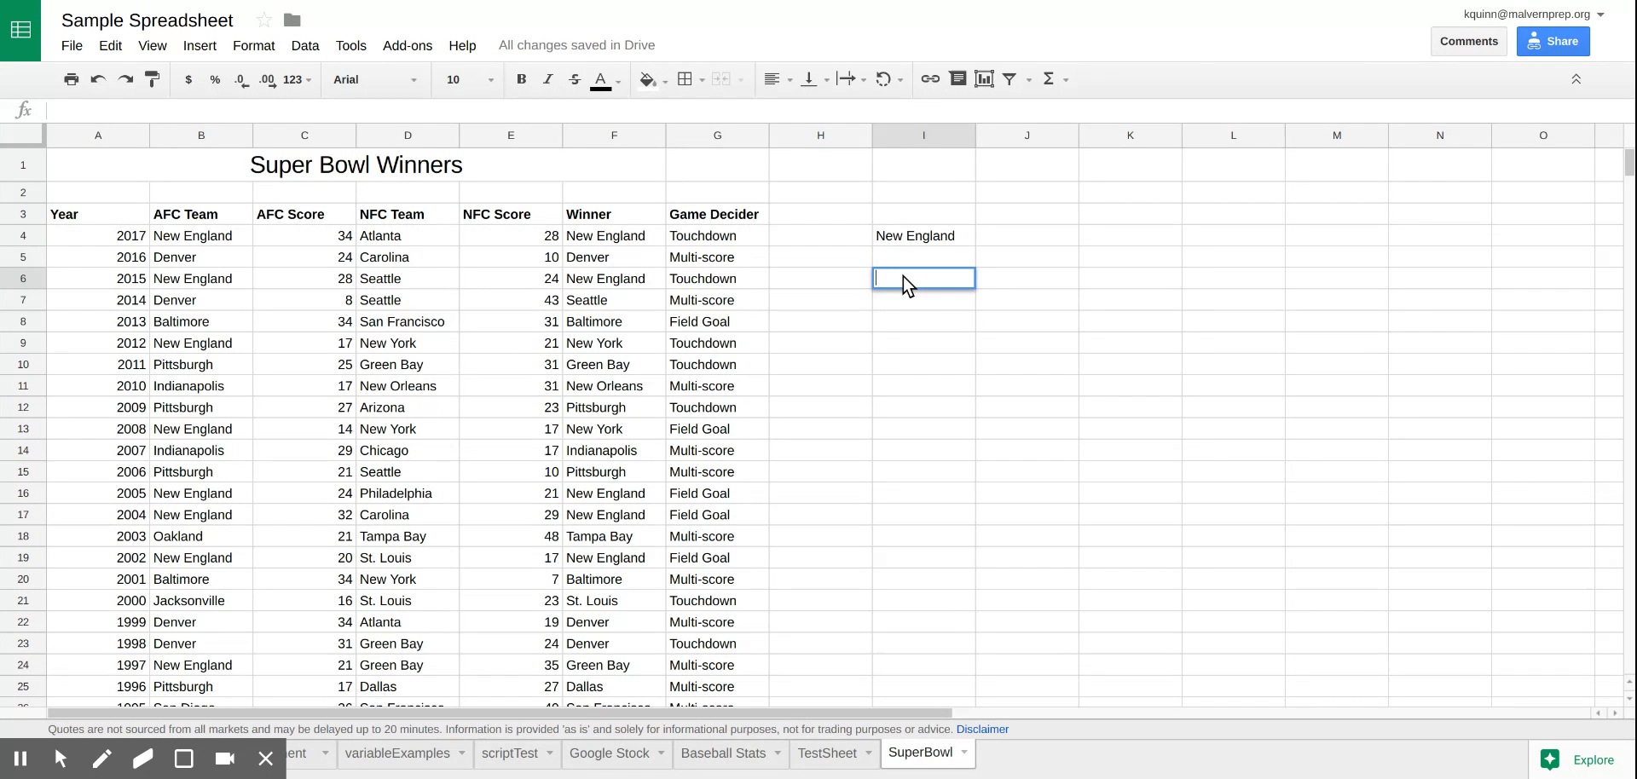
text(=)
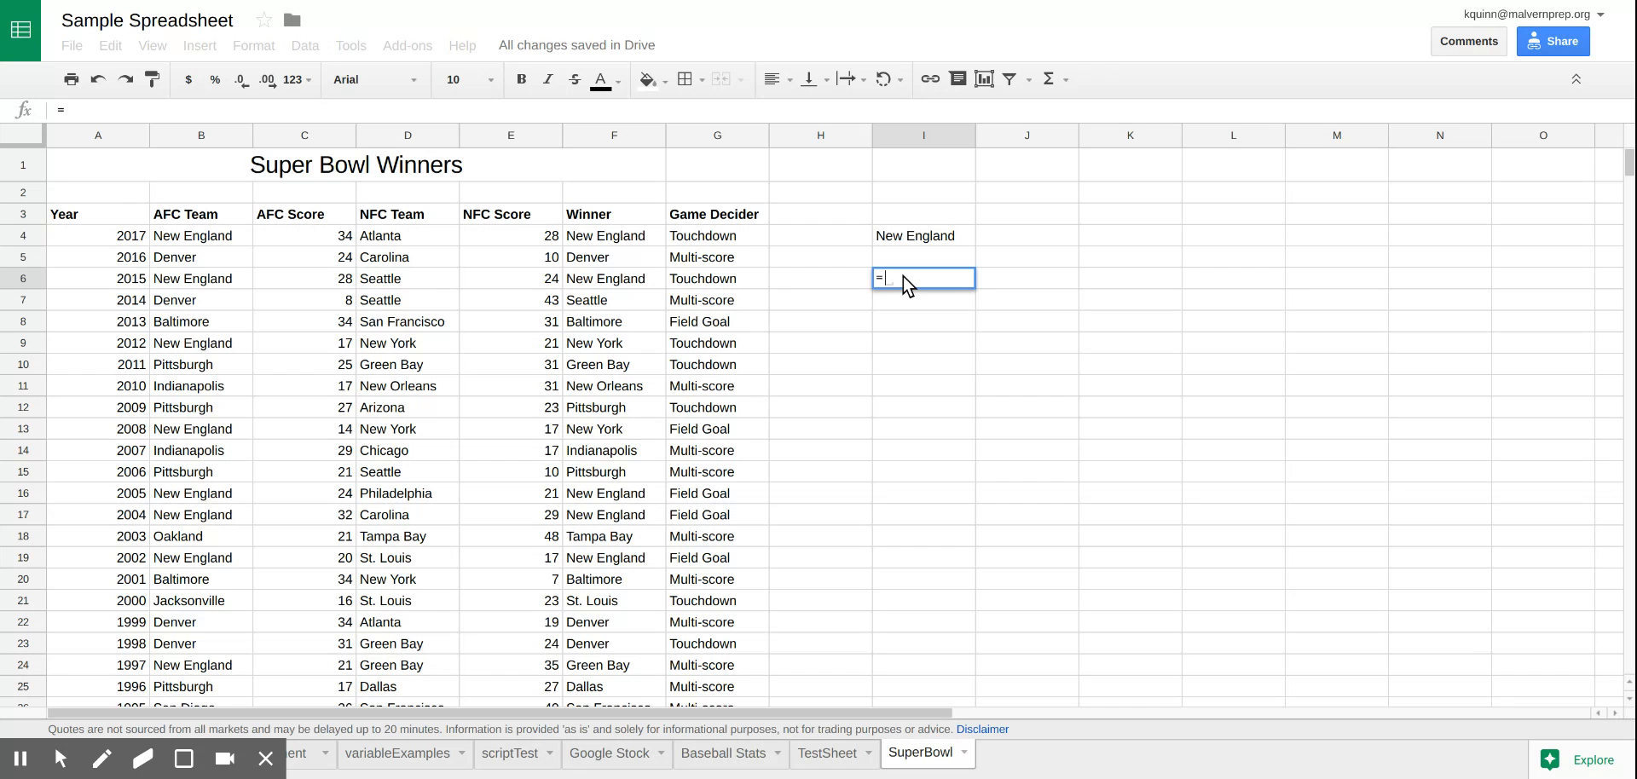
text(hl)
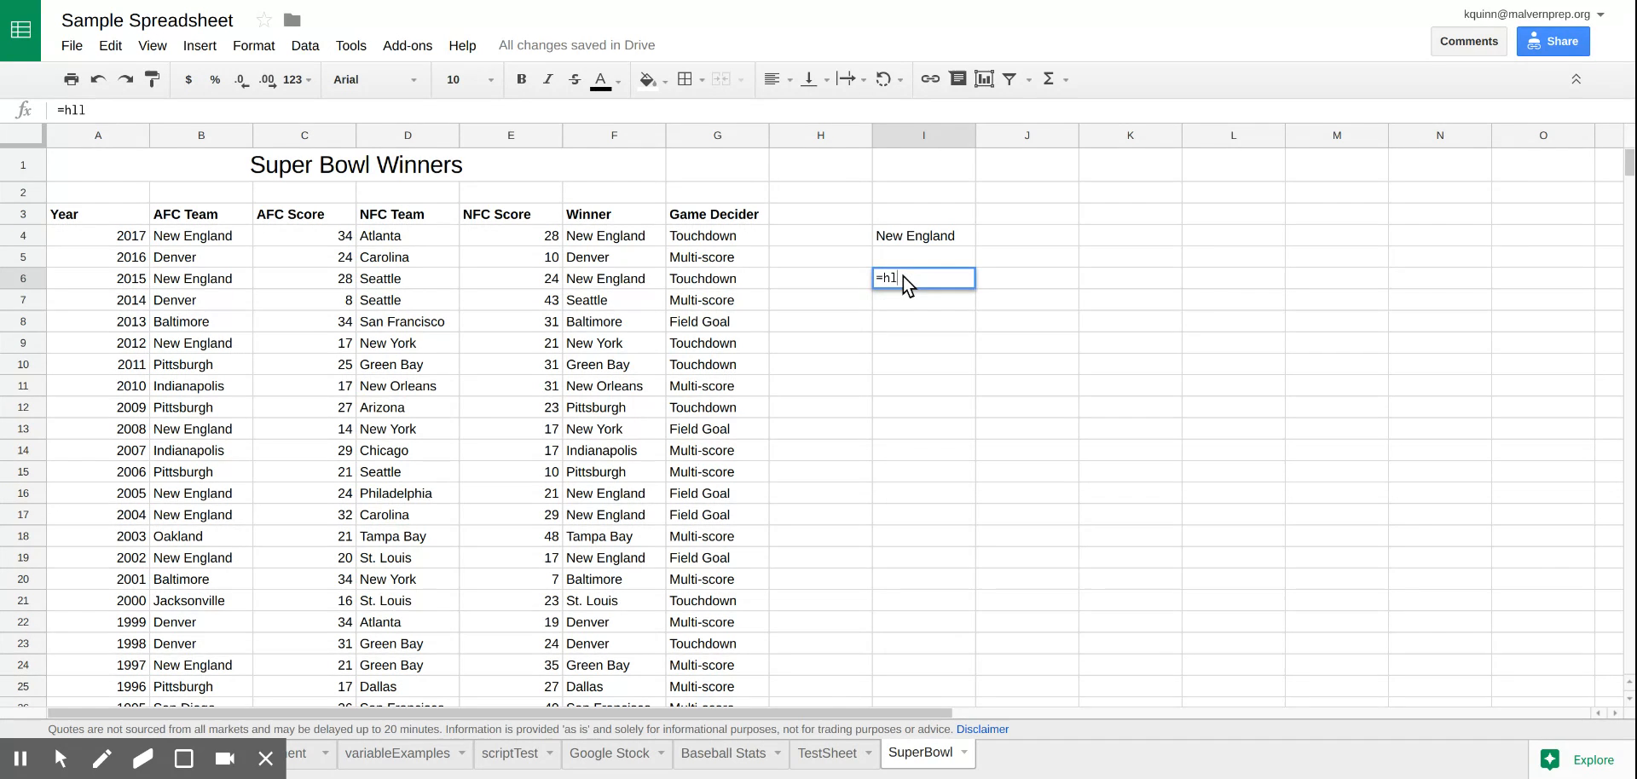
text(loookup)
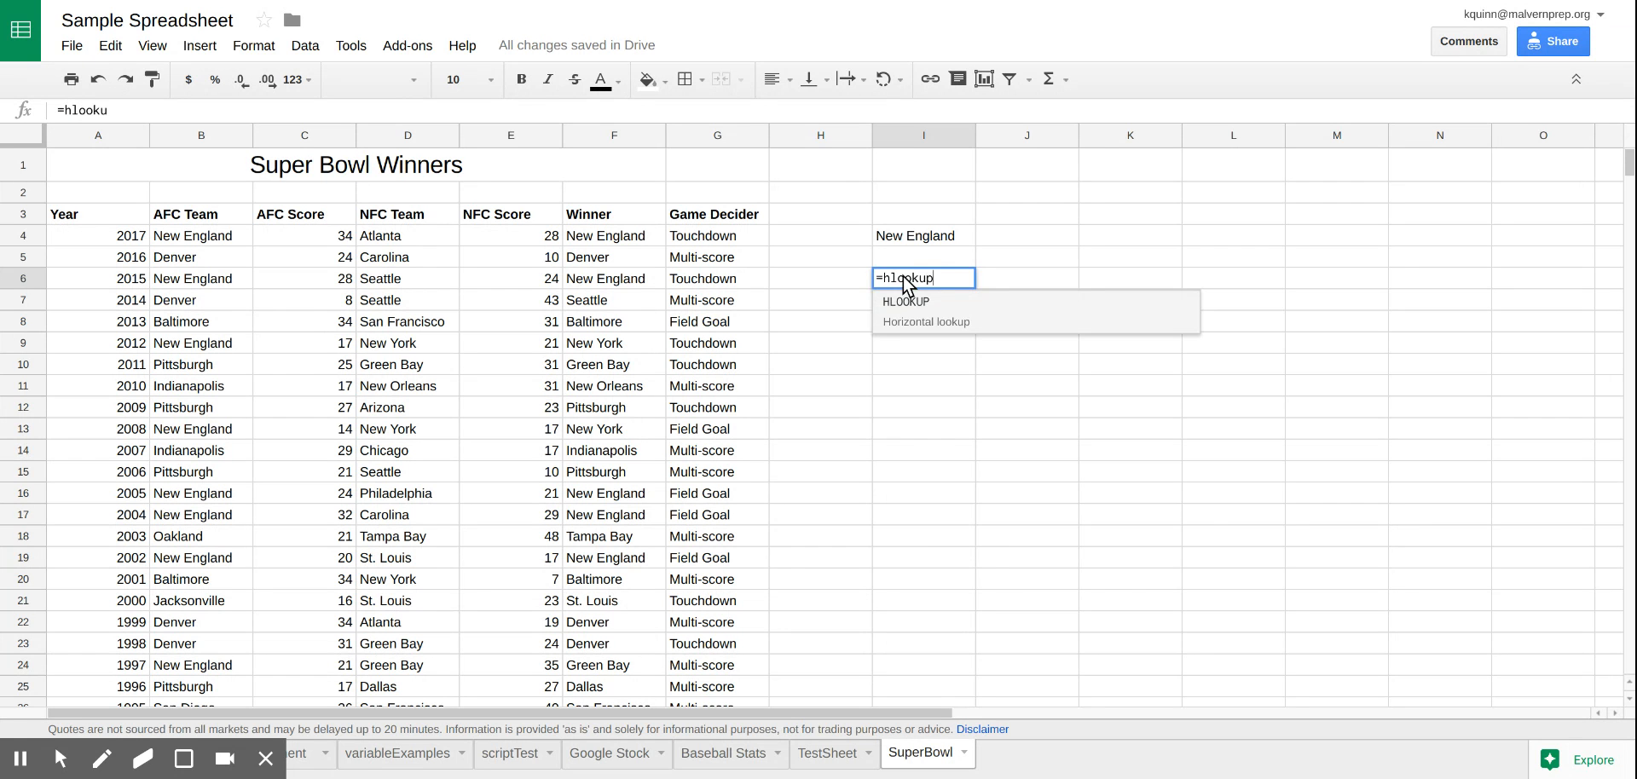
text(()
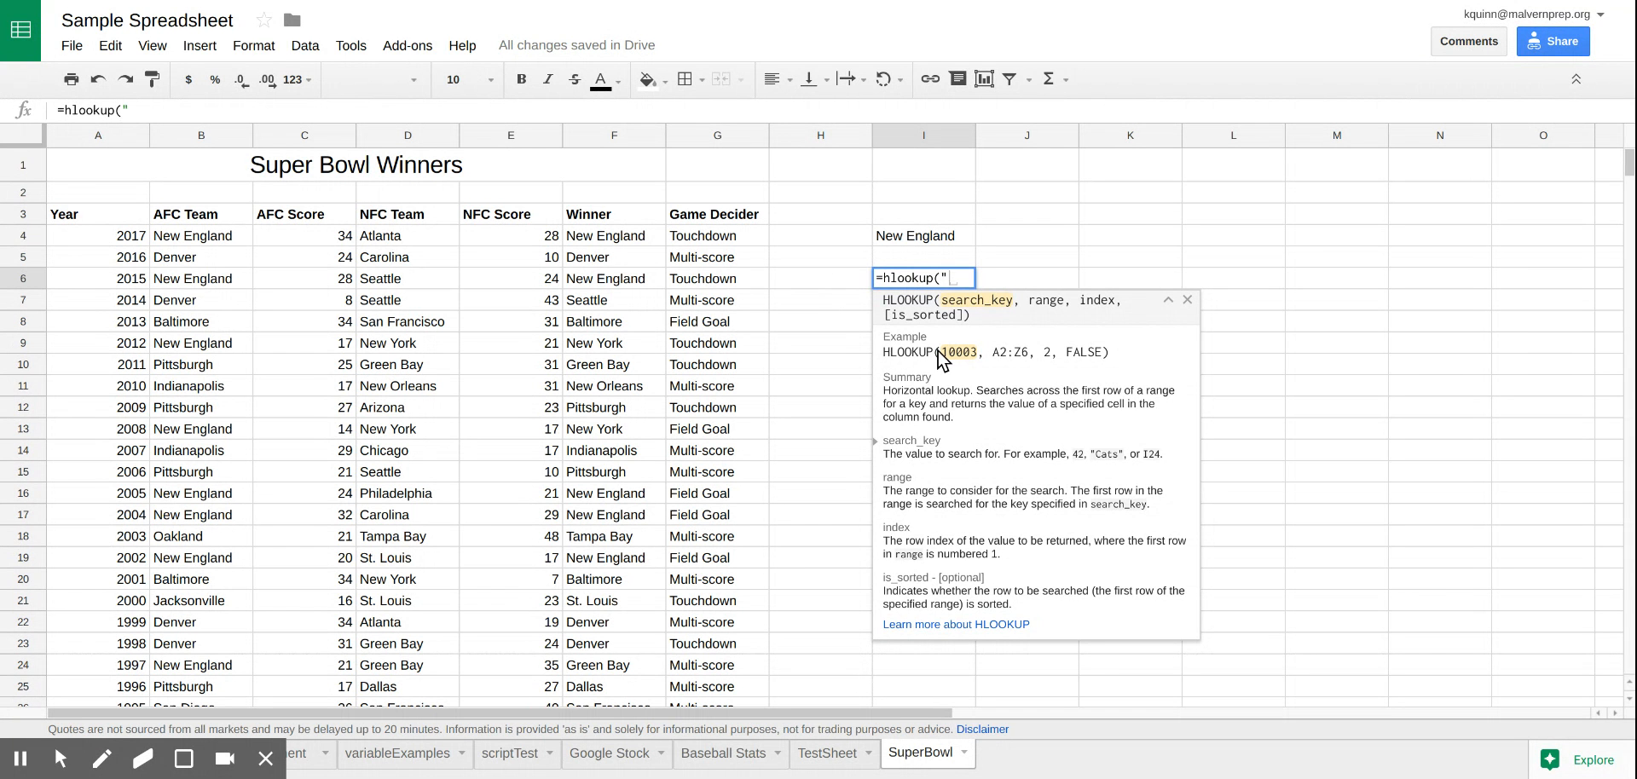
text("Winner")
drag(99, 213, 747, 394)
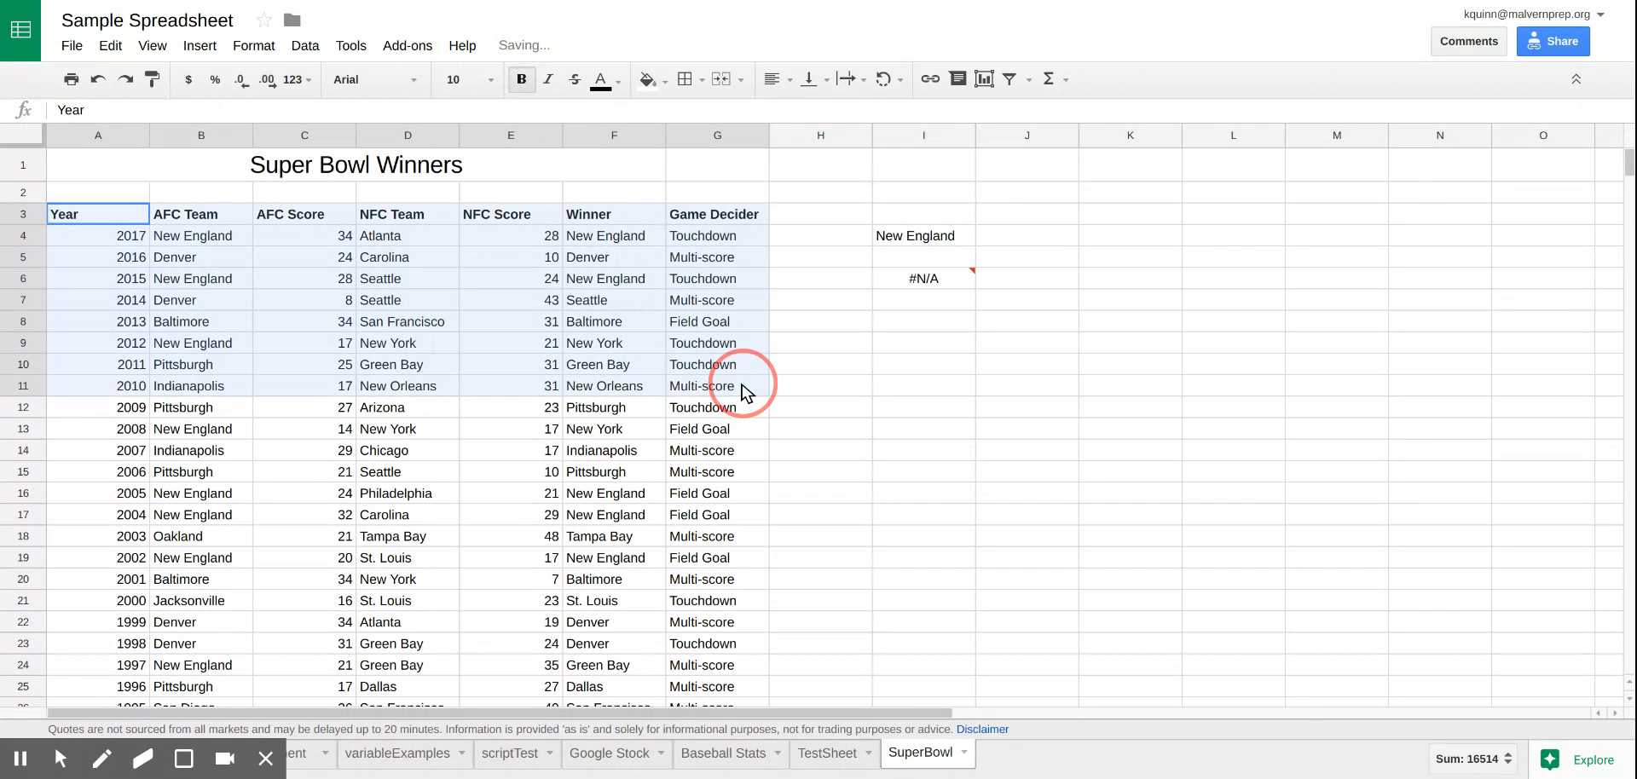
Add the table range from the header row down, A3:G, as the range of the HLOOKUP in I6.
double_click(908, 282)
click(1002, 281)
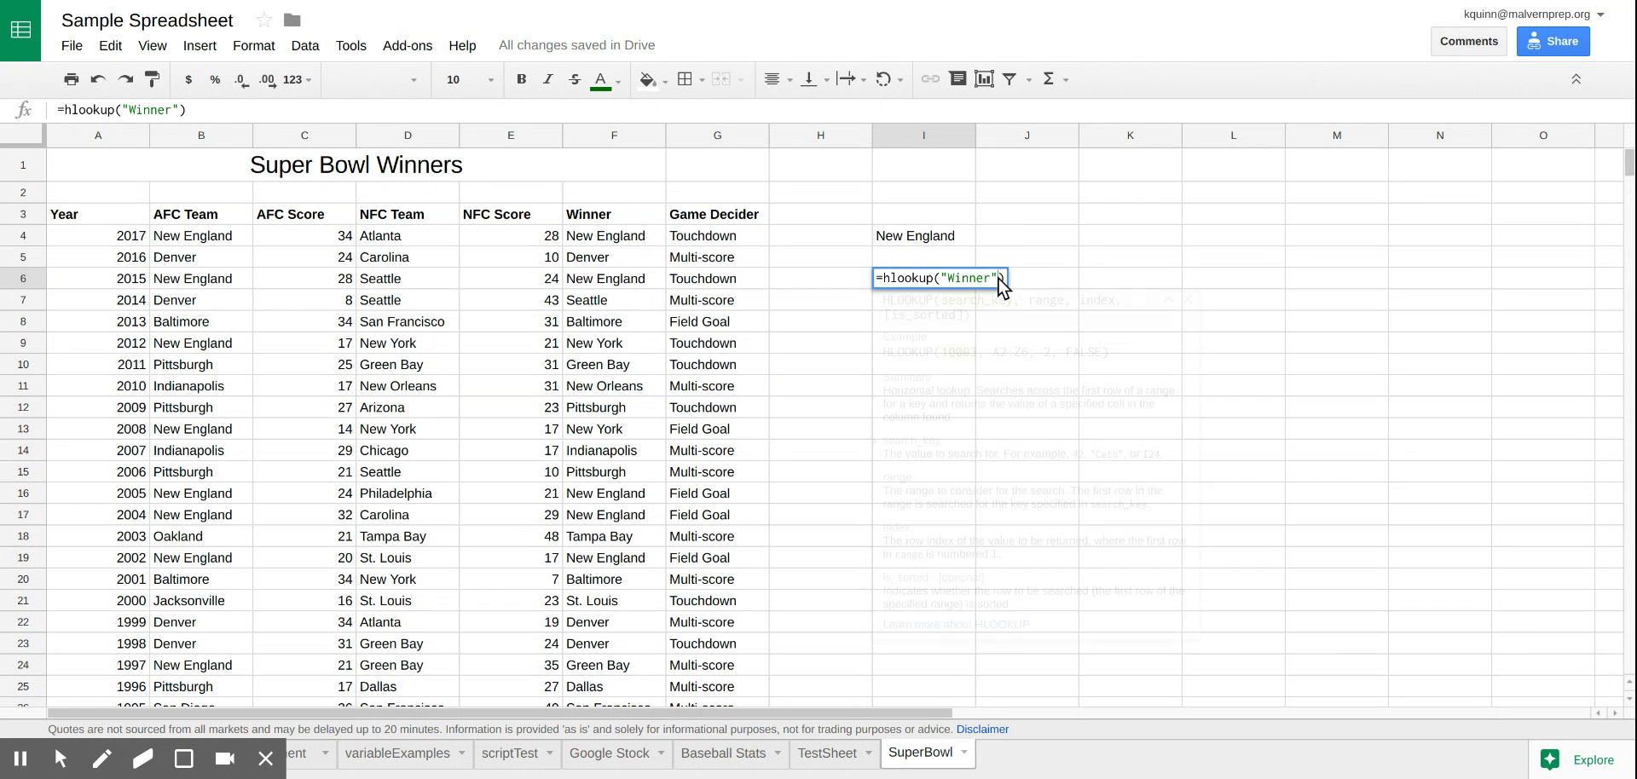
text(,)
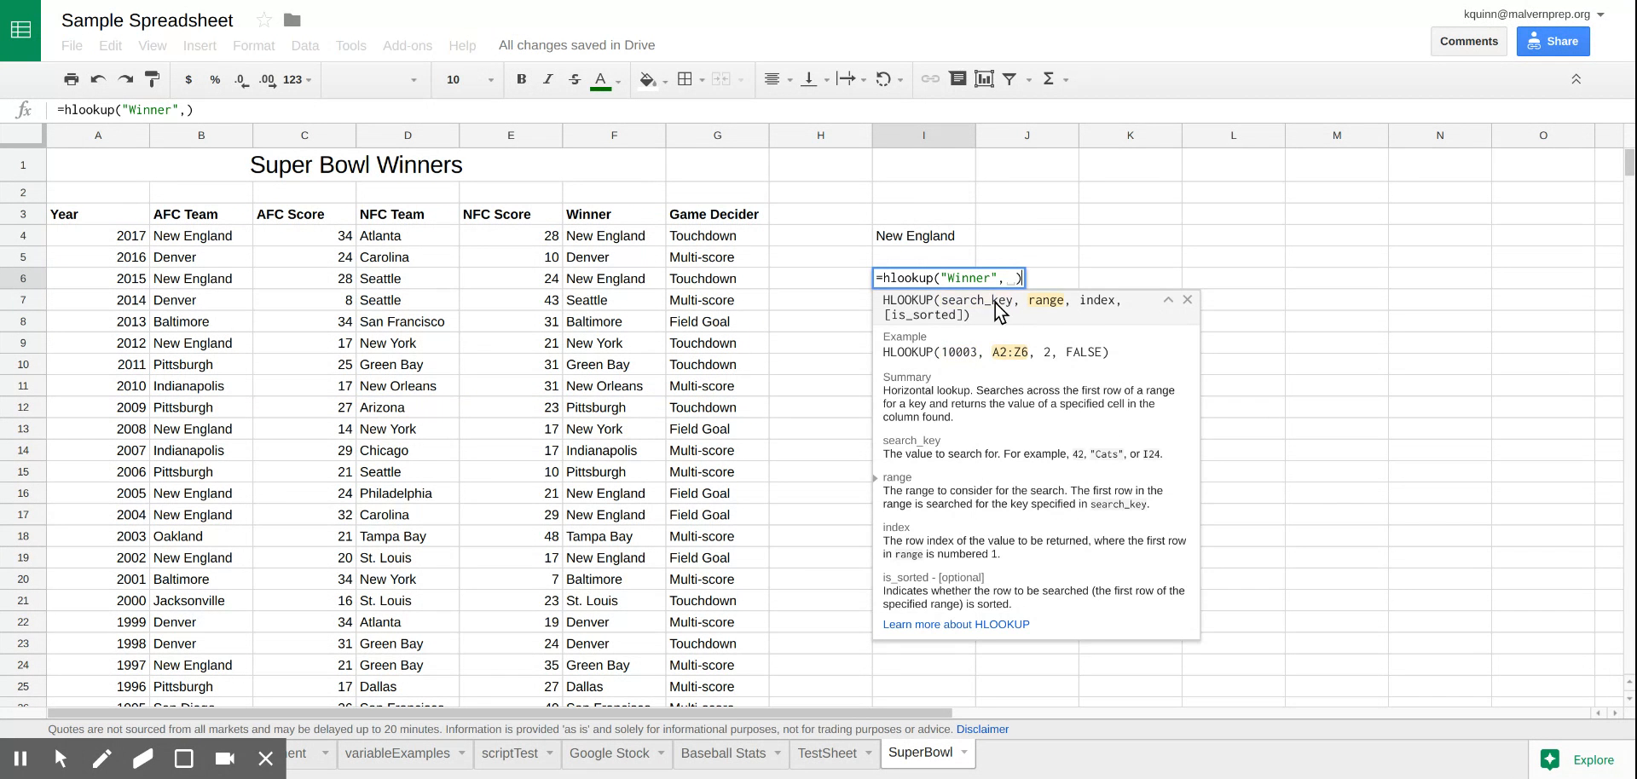
click(134, 220)
drag(135, 224, 688, 675)
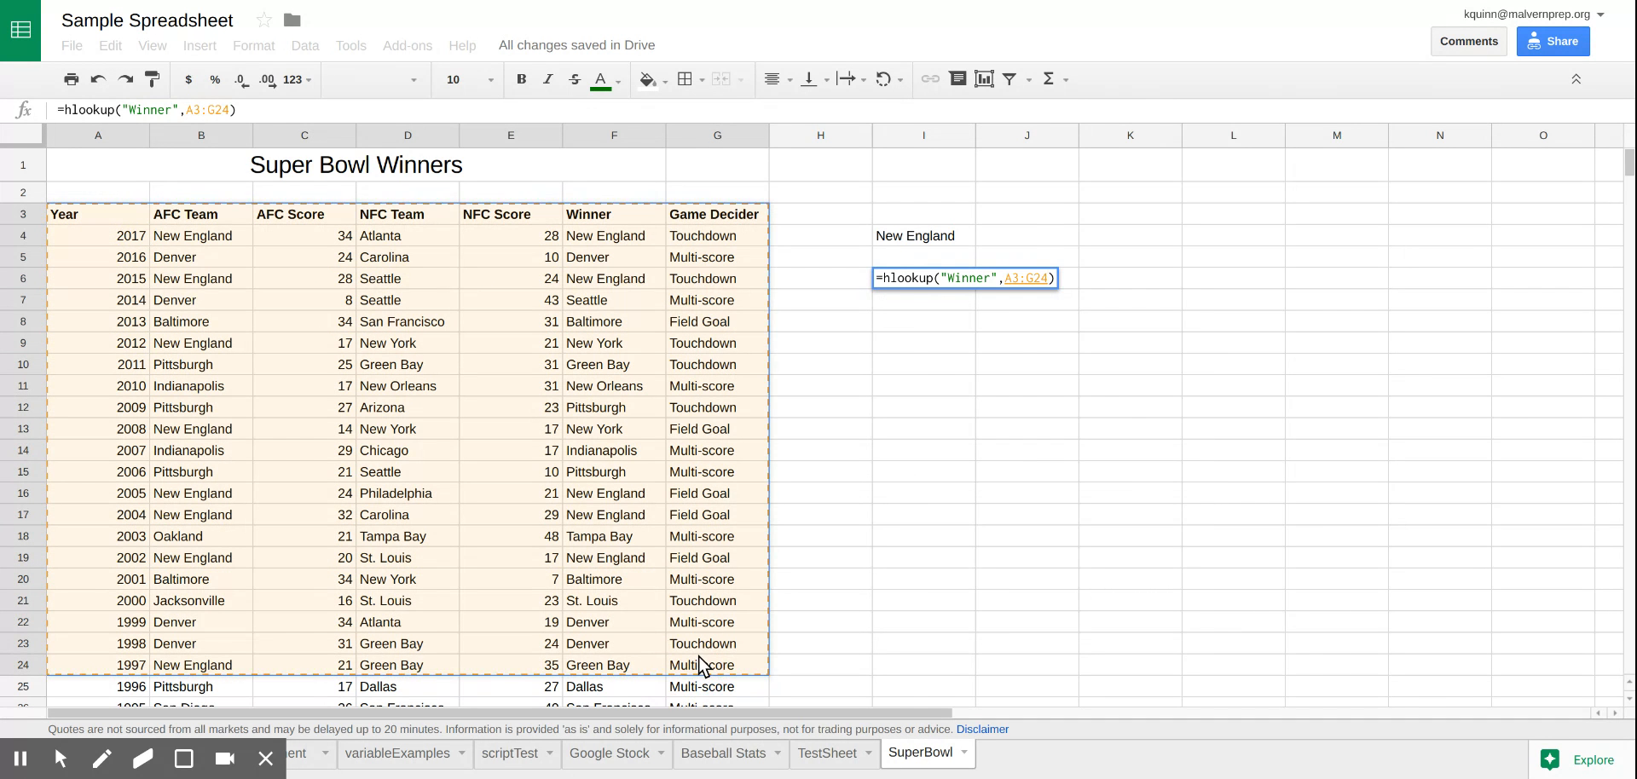
key(BackSpace)
key(BackSpace)
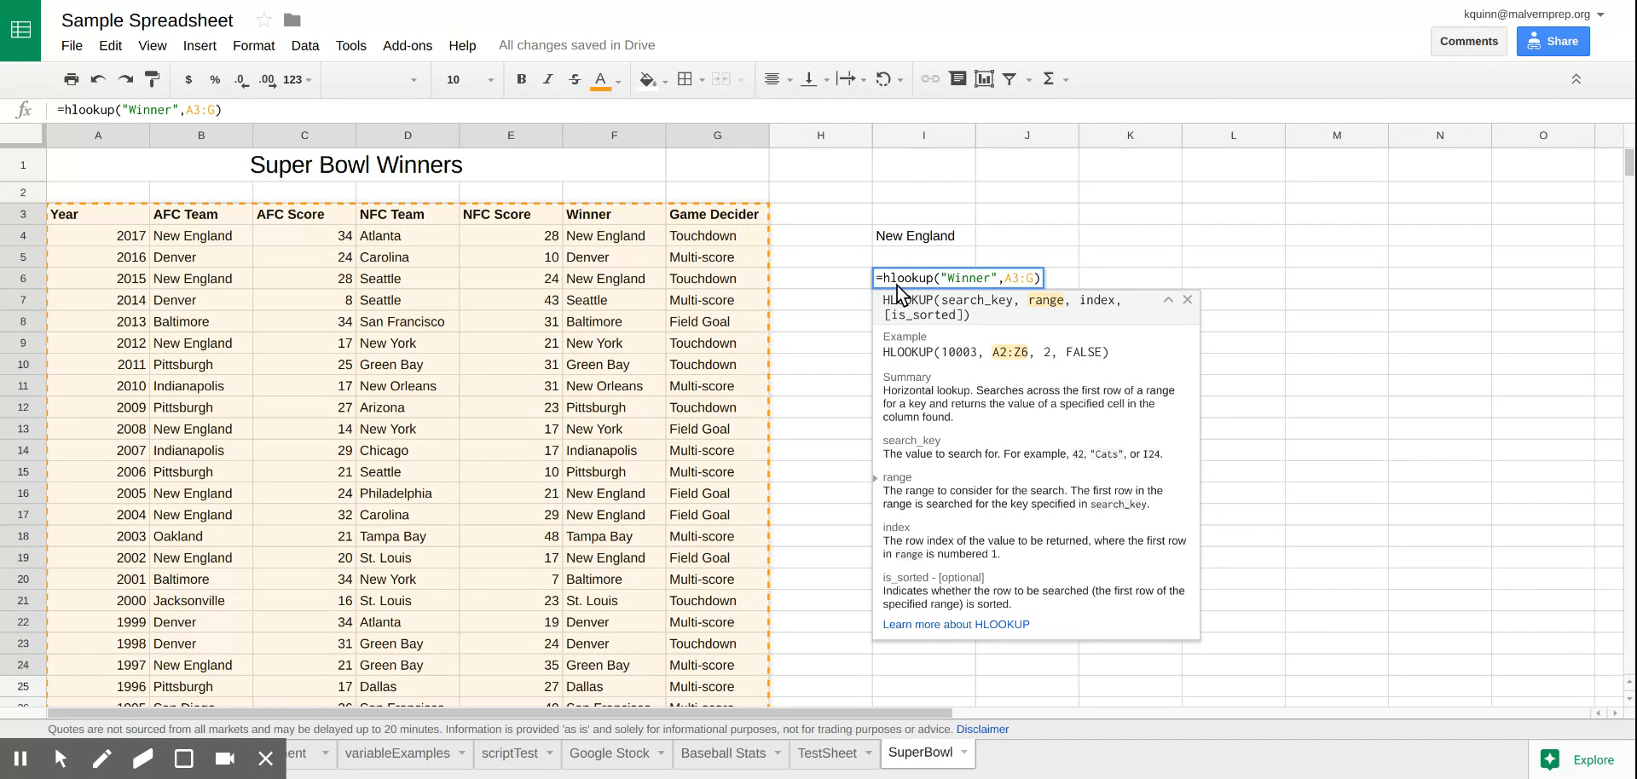
Complete the HLOOKUP in I6 with row index 12 and false as the is_sorted argument.
text(,)
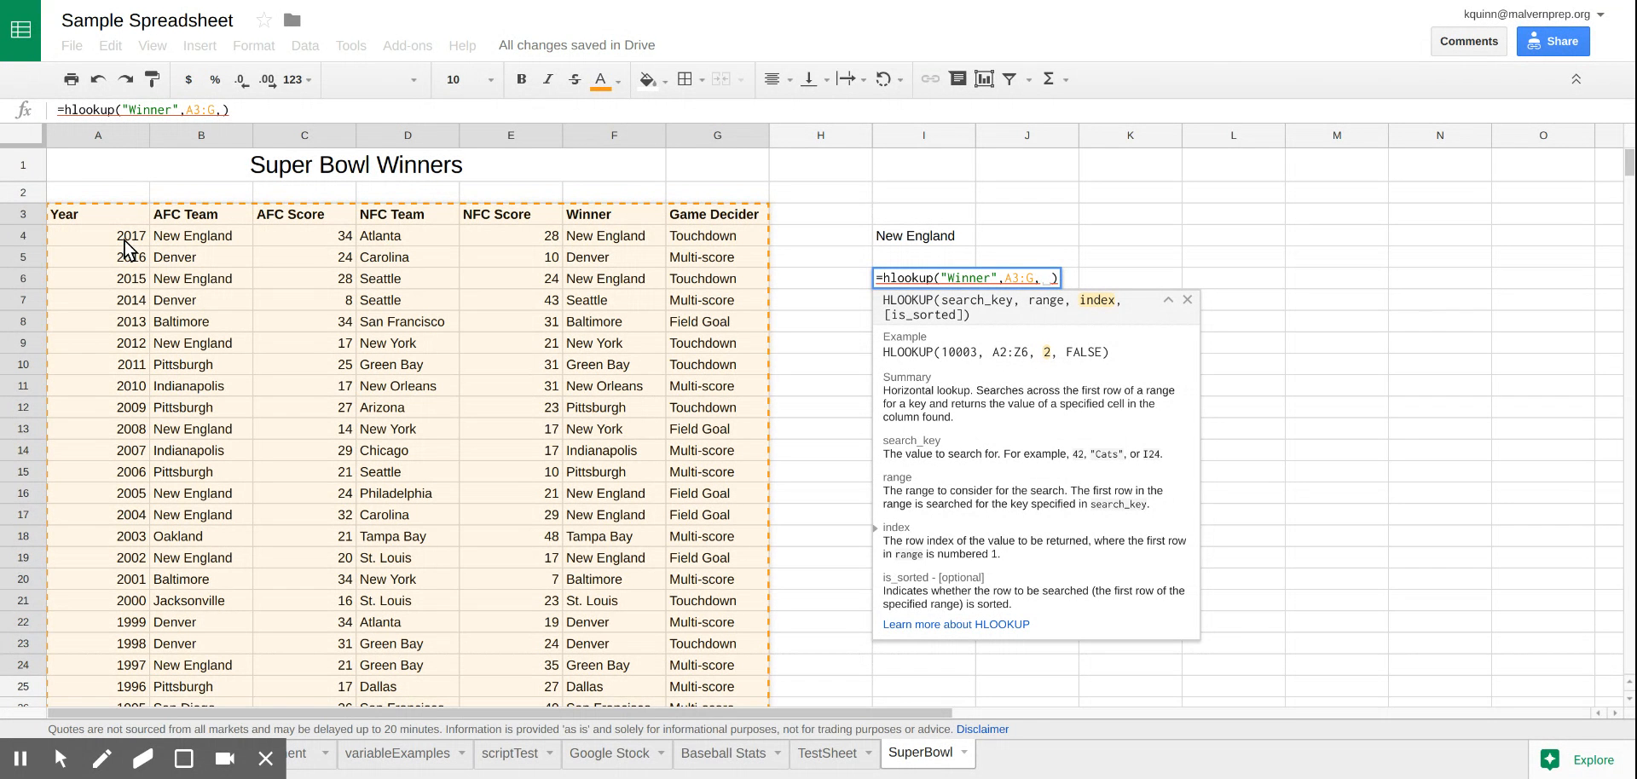
click(1047, 282)
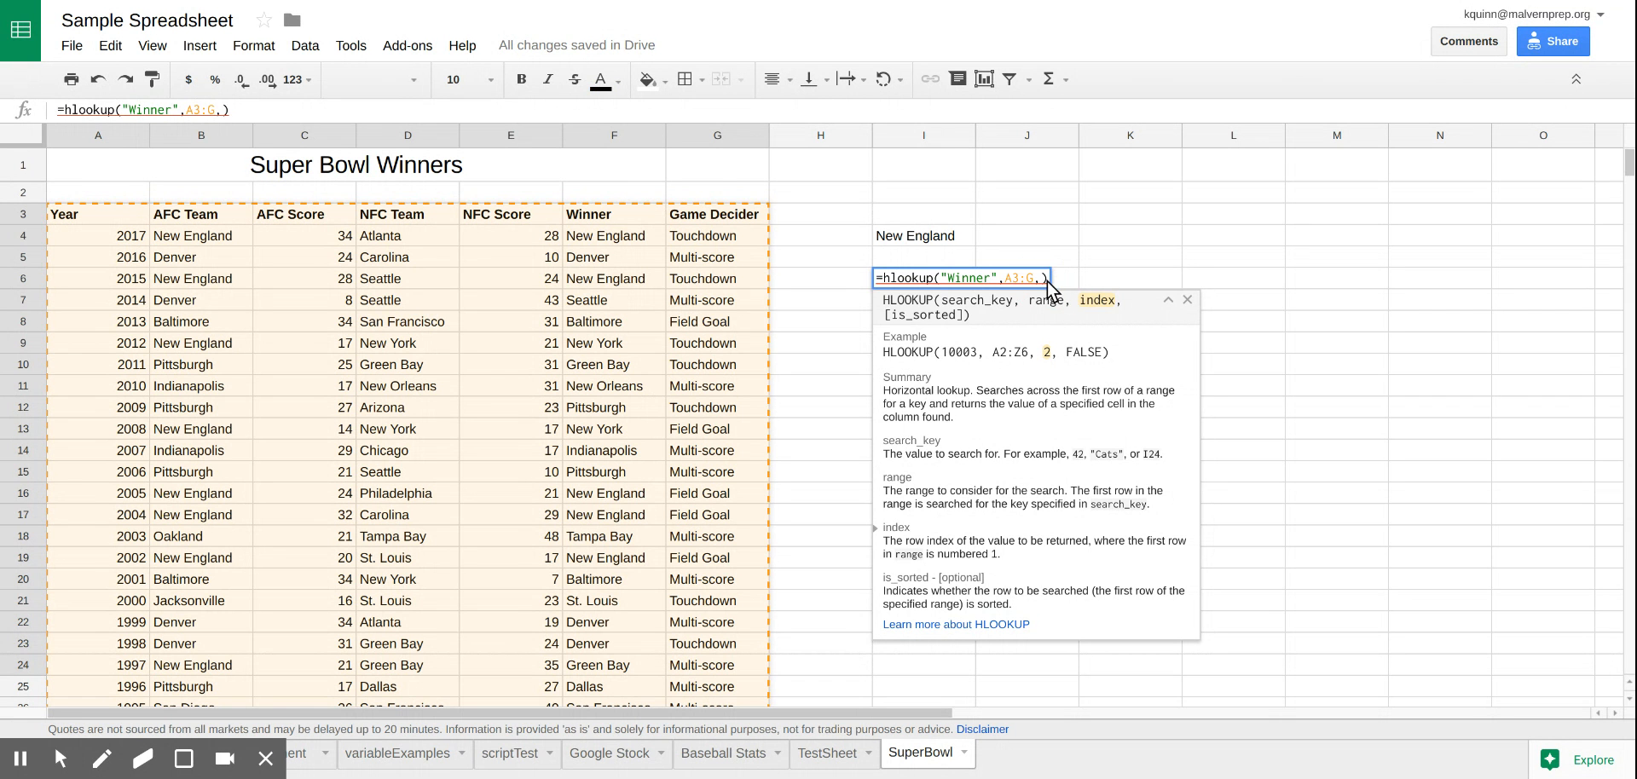
text(12,)
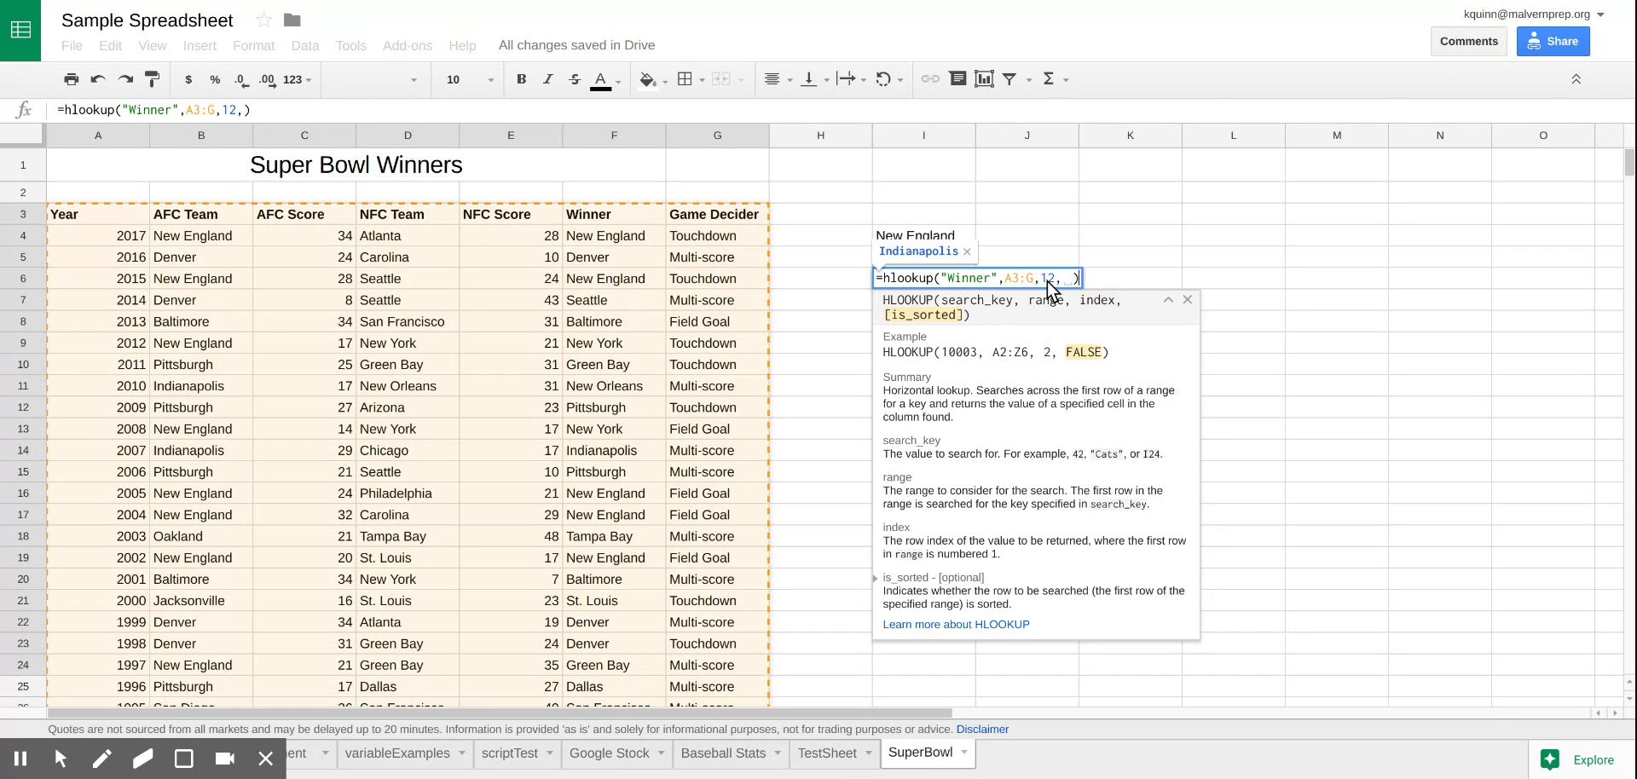
text(false)
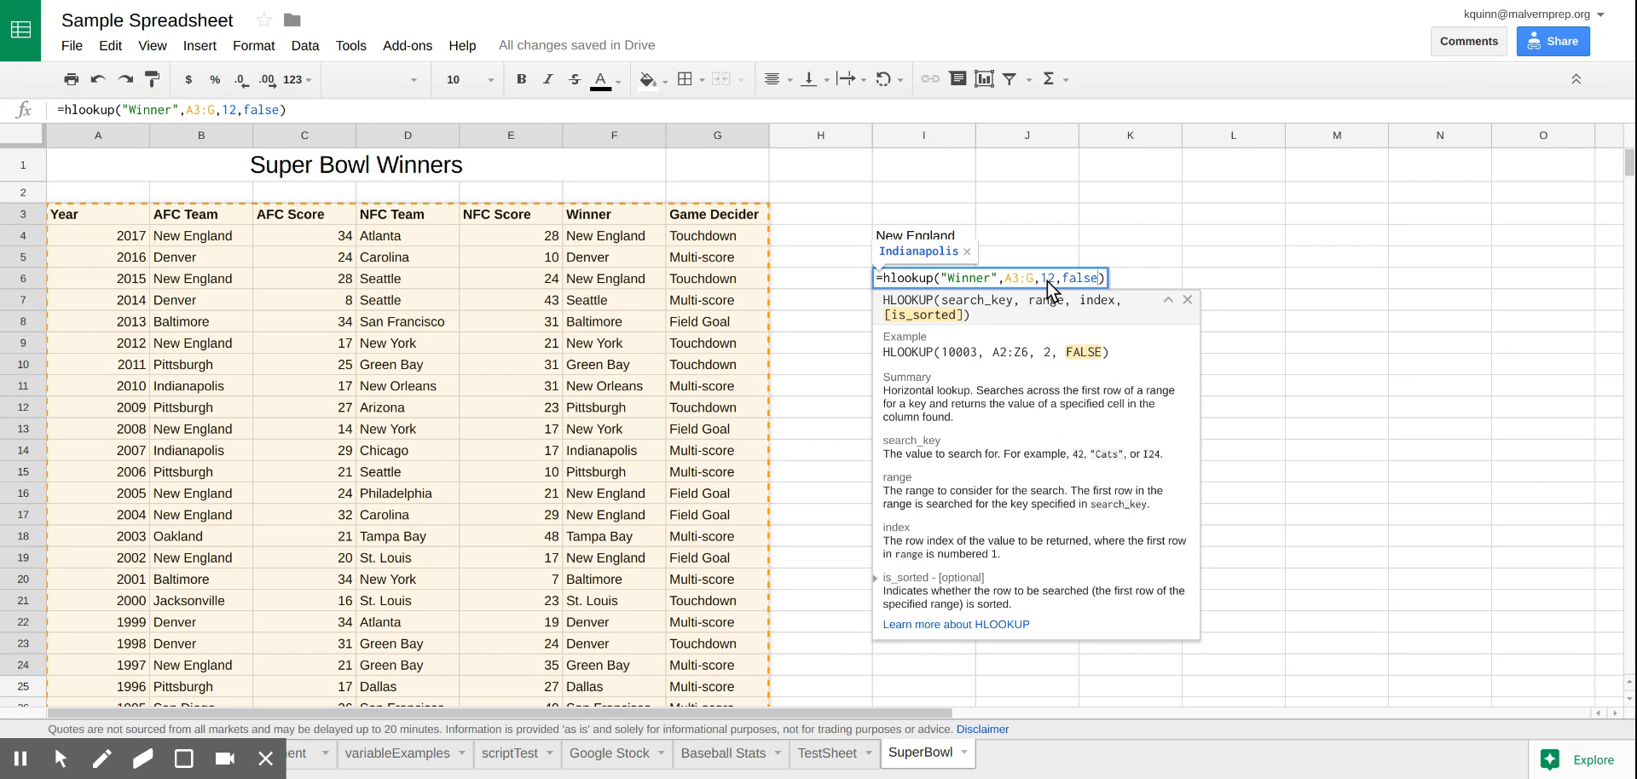
key(Return)
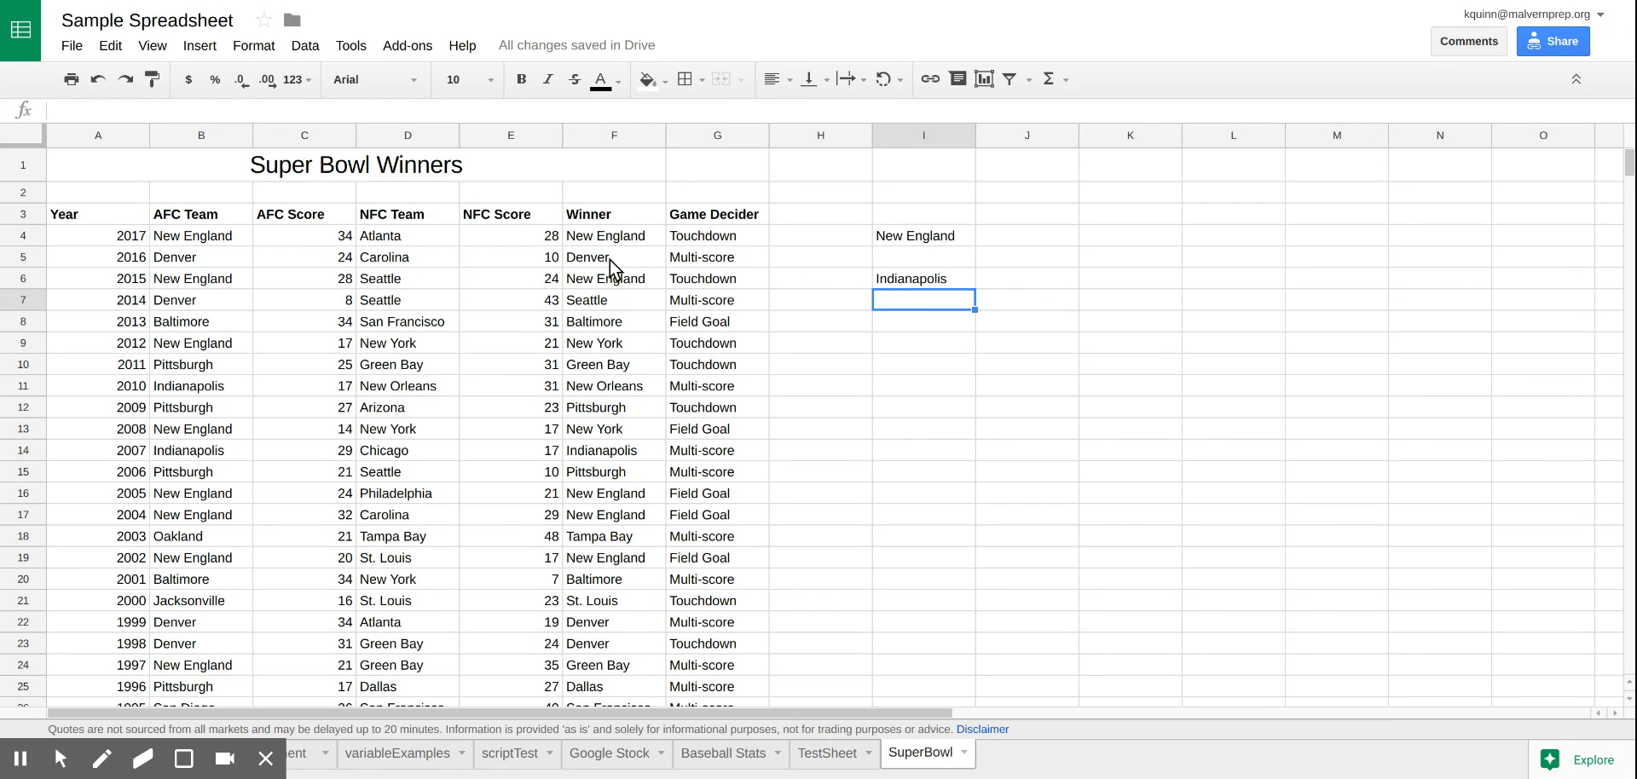
Check the Winner column against the header row, and set the row index of the HLOOKUP in I6 to 14 for 2005.
click(616, 452)
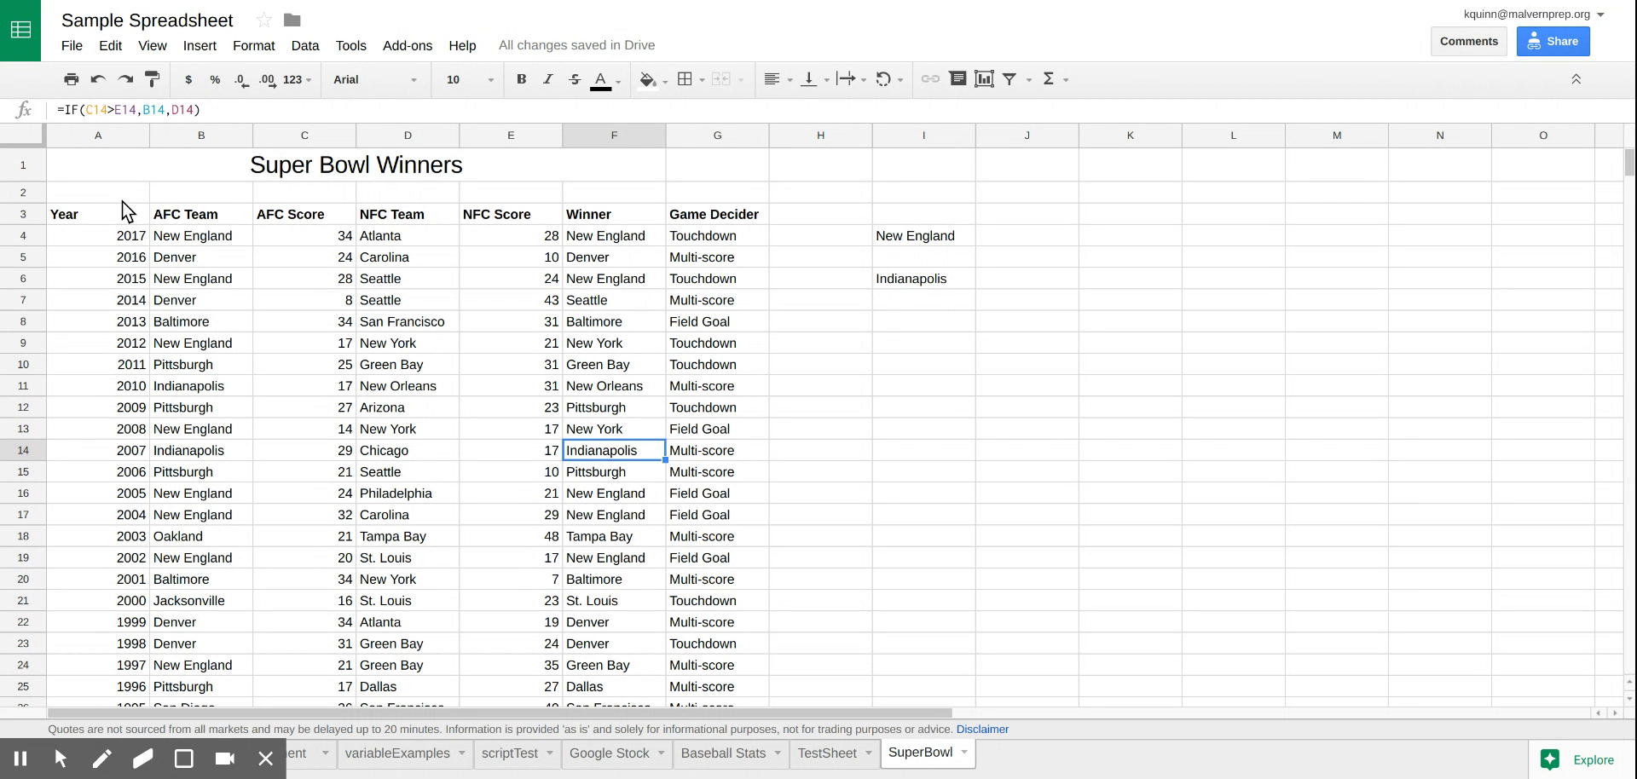
drag(95, 213, 740, 227)
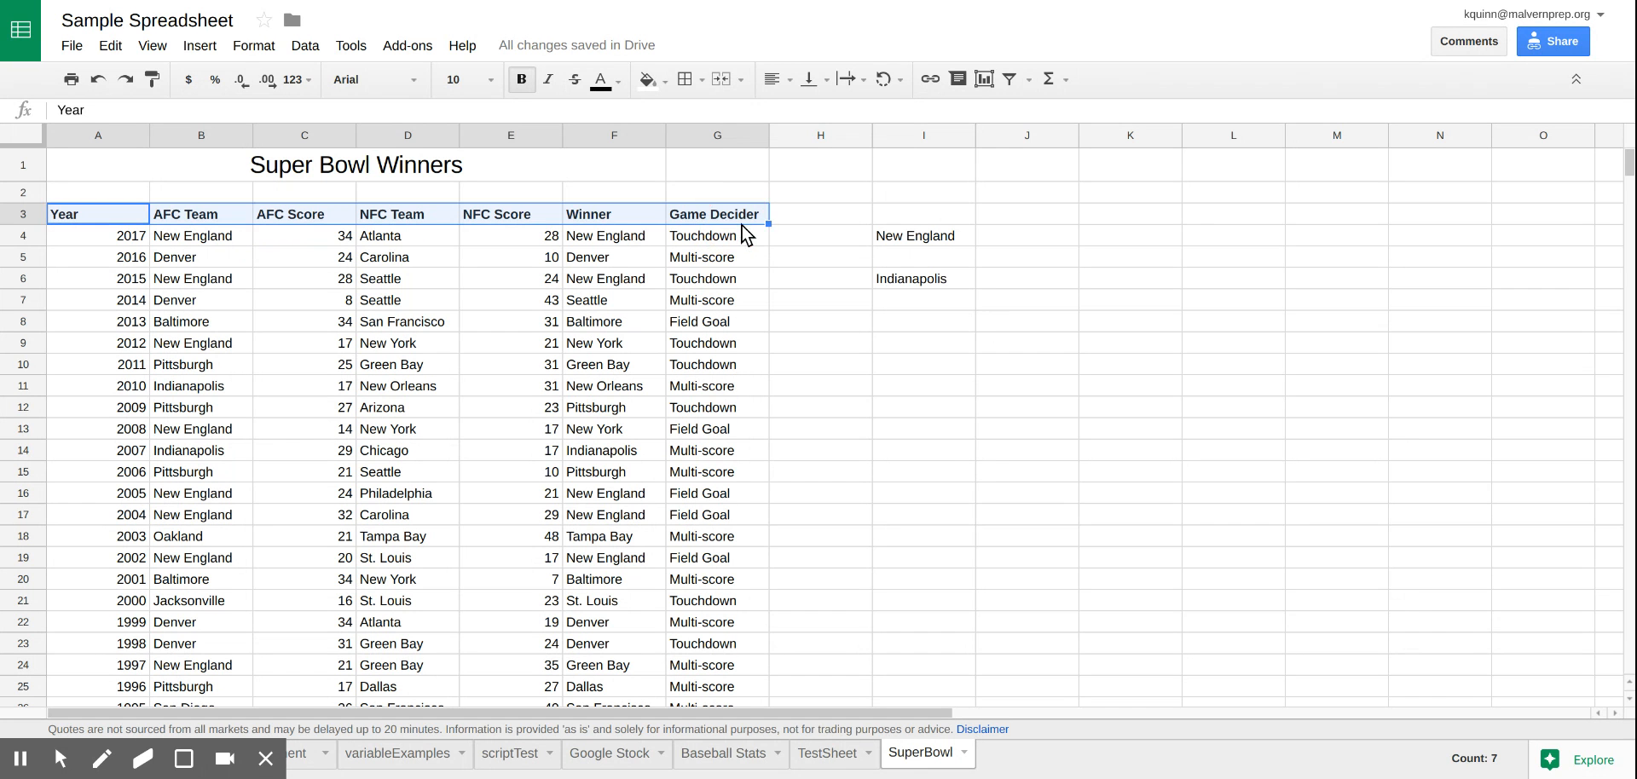
double_click(955, 284)
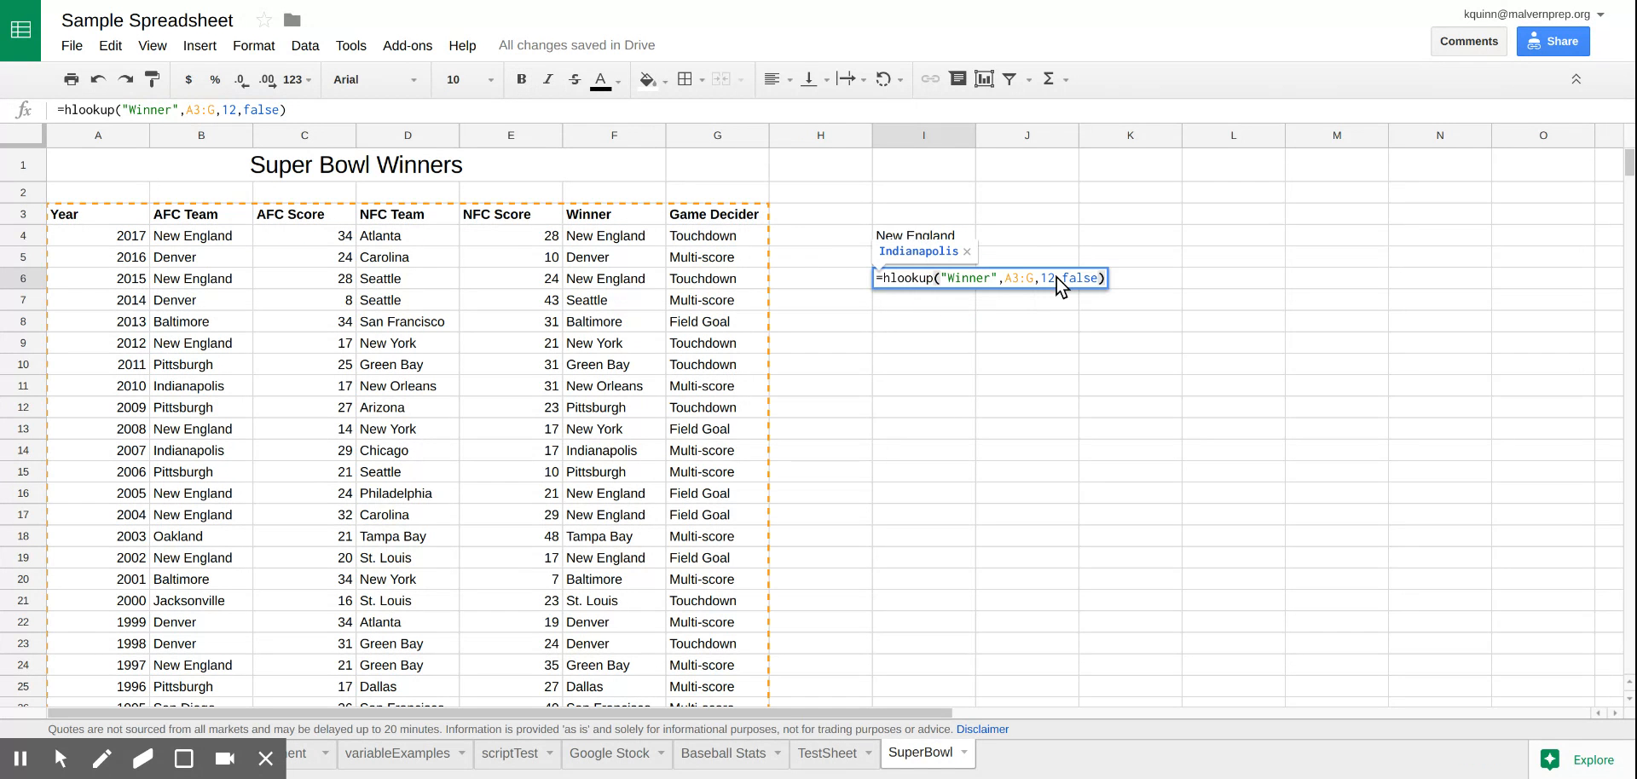
double_click(1050, 278)
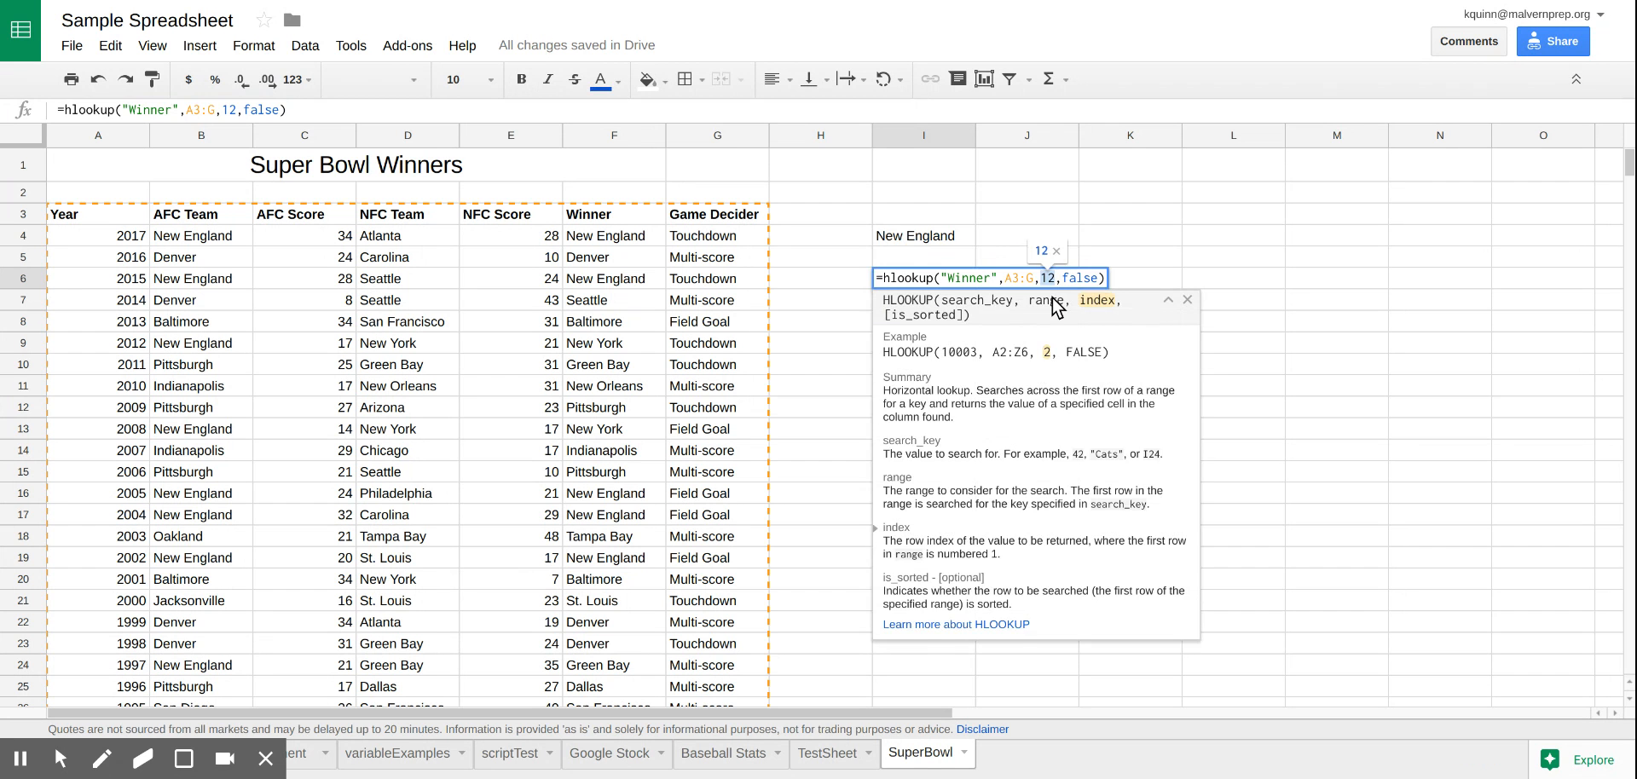
text(14)
key(Return)
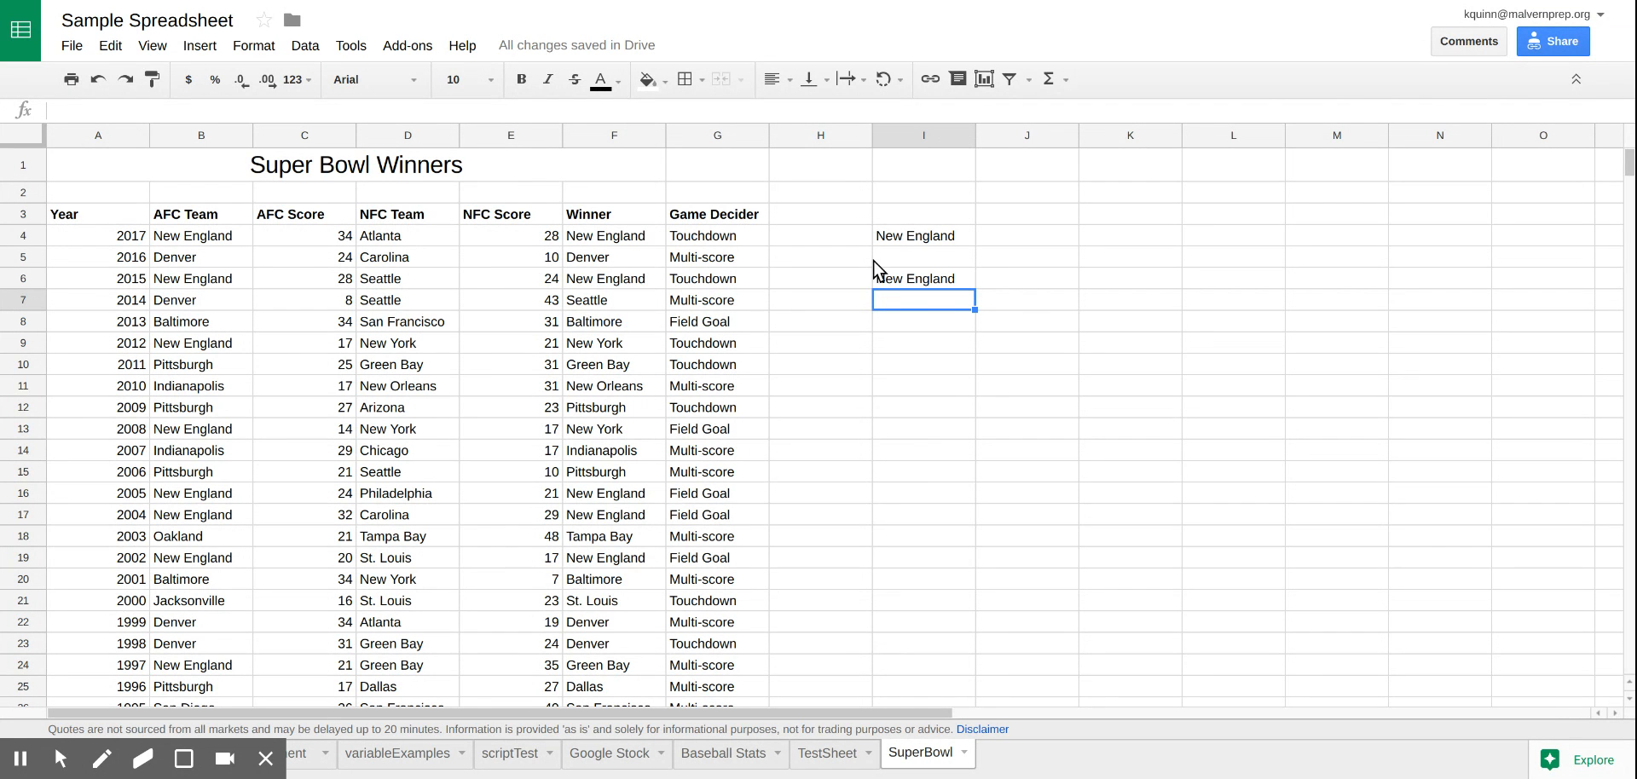
Review the arguments of the VLOOKUP formula in I4 without changing them.
click(915, 238)
double_click(913, 239)
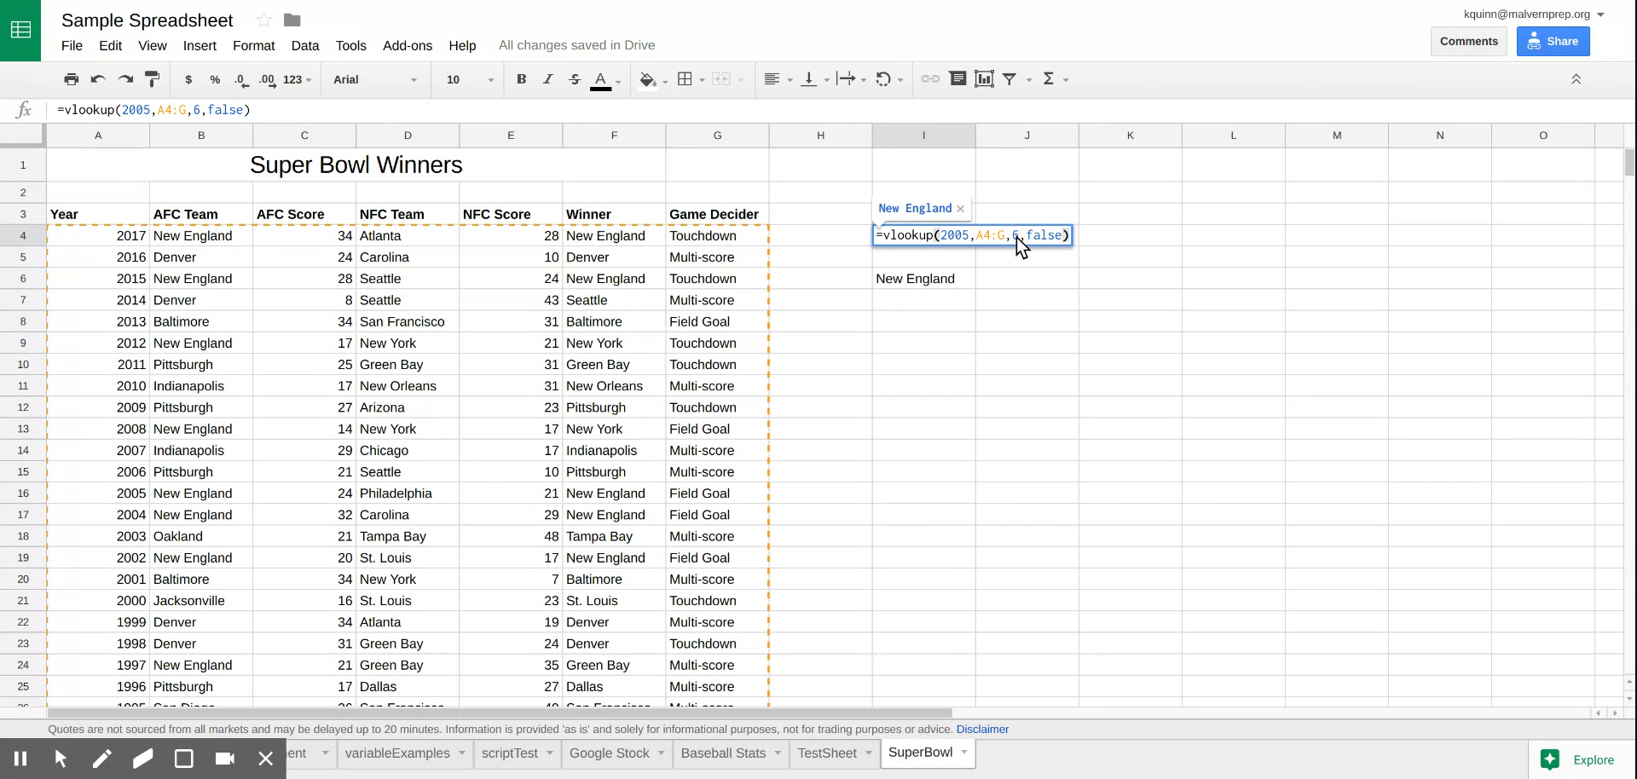
click(1026, 321)
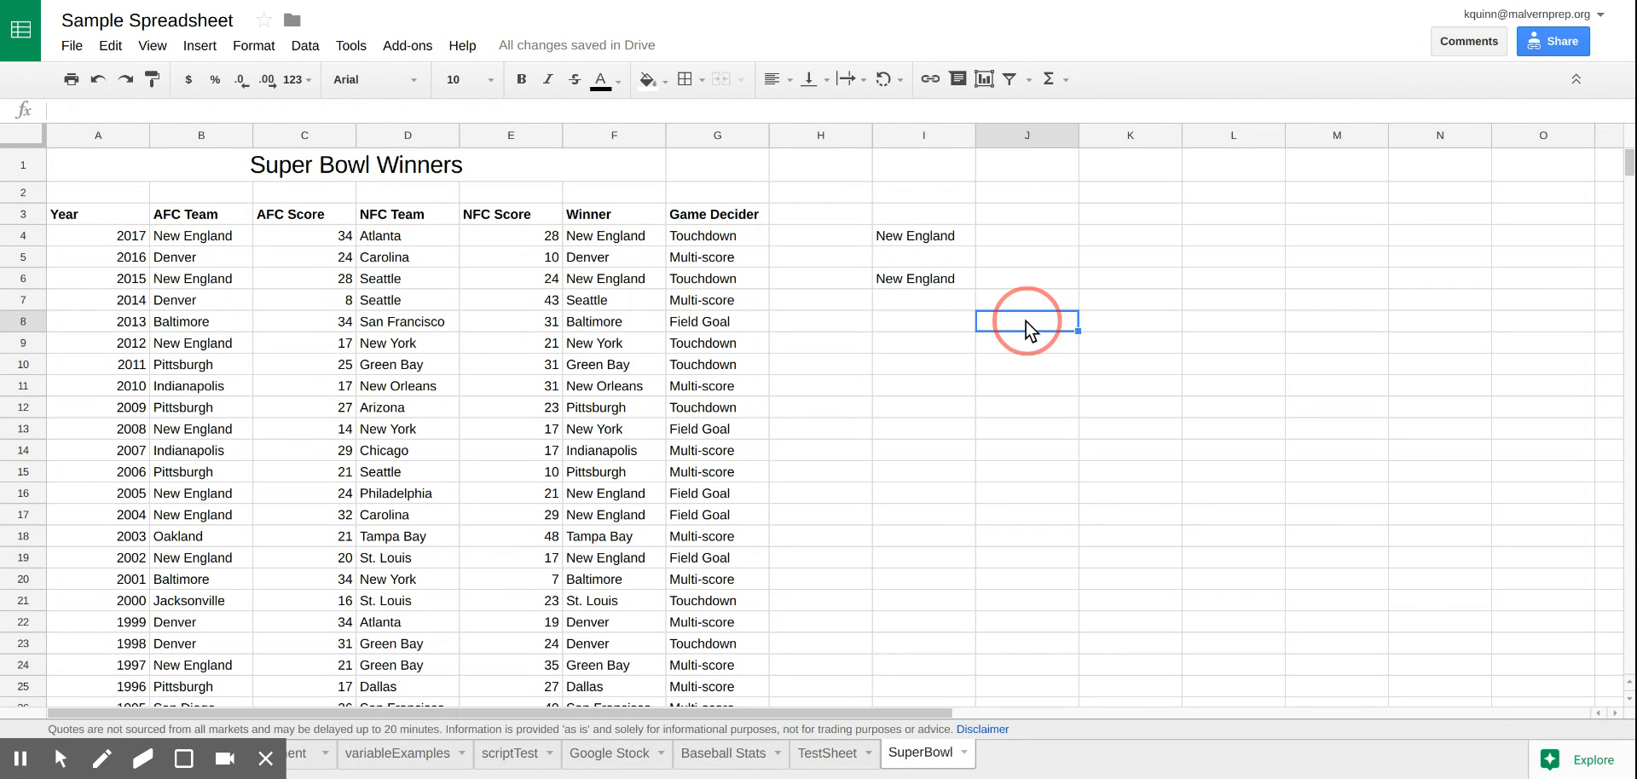
Enter the lookup year 2005 in cell I2, above the lookup formulas.
click(922, 181)
double_click(920, 198)
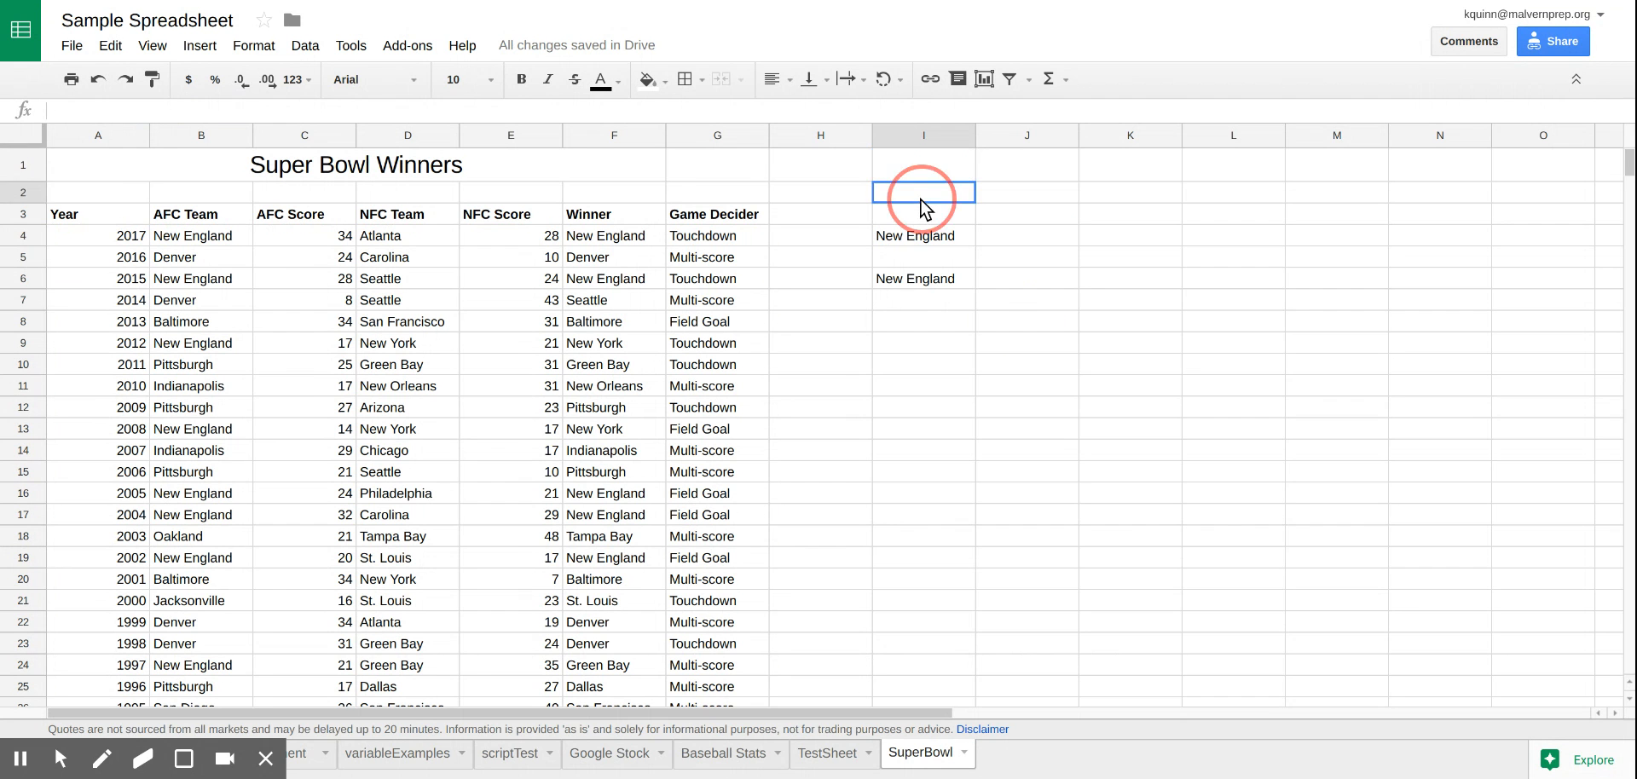
text(2)
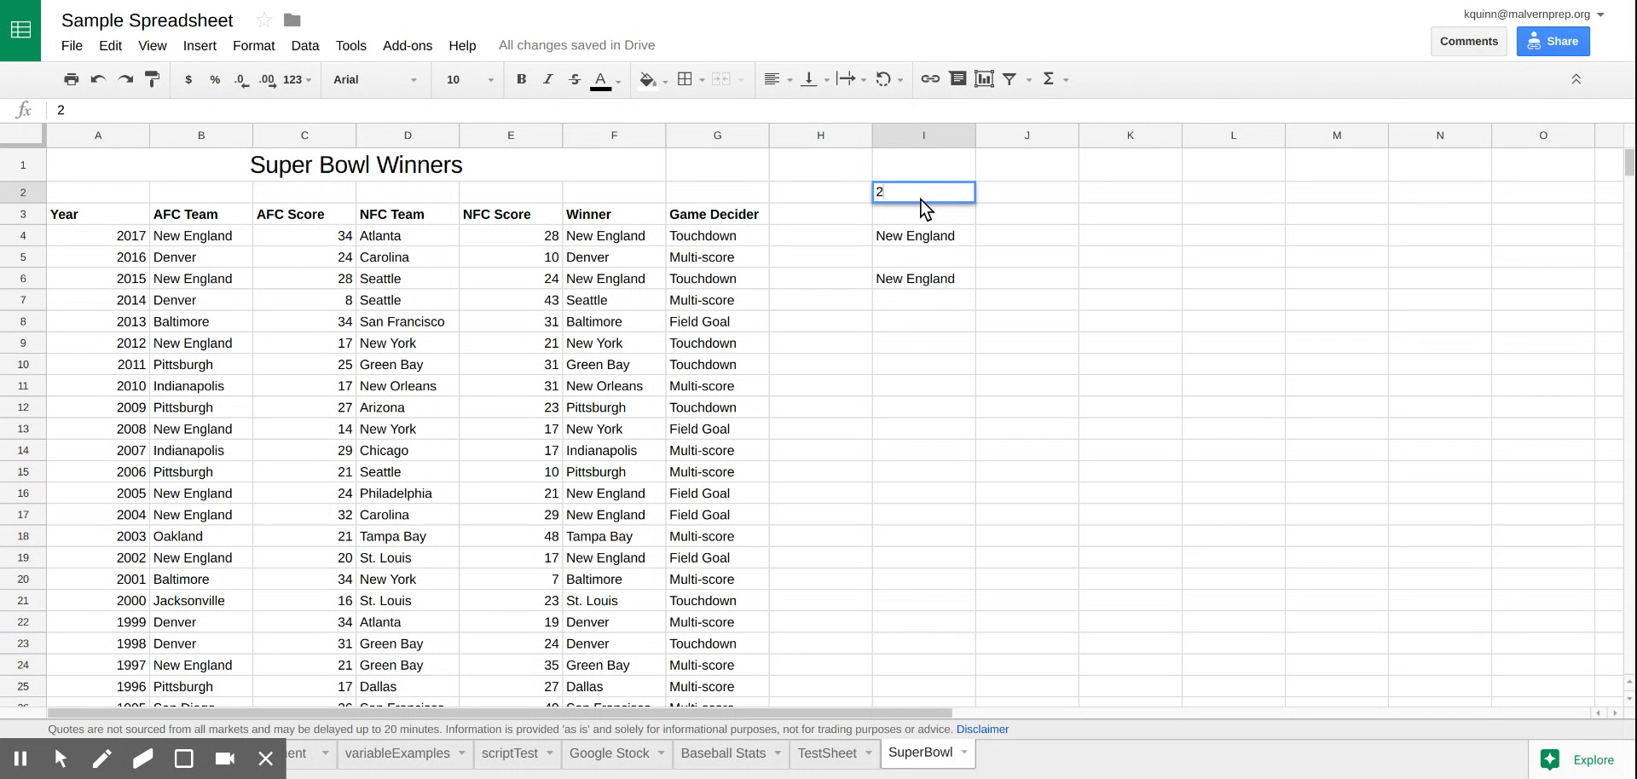
text(005)
key(Return)
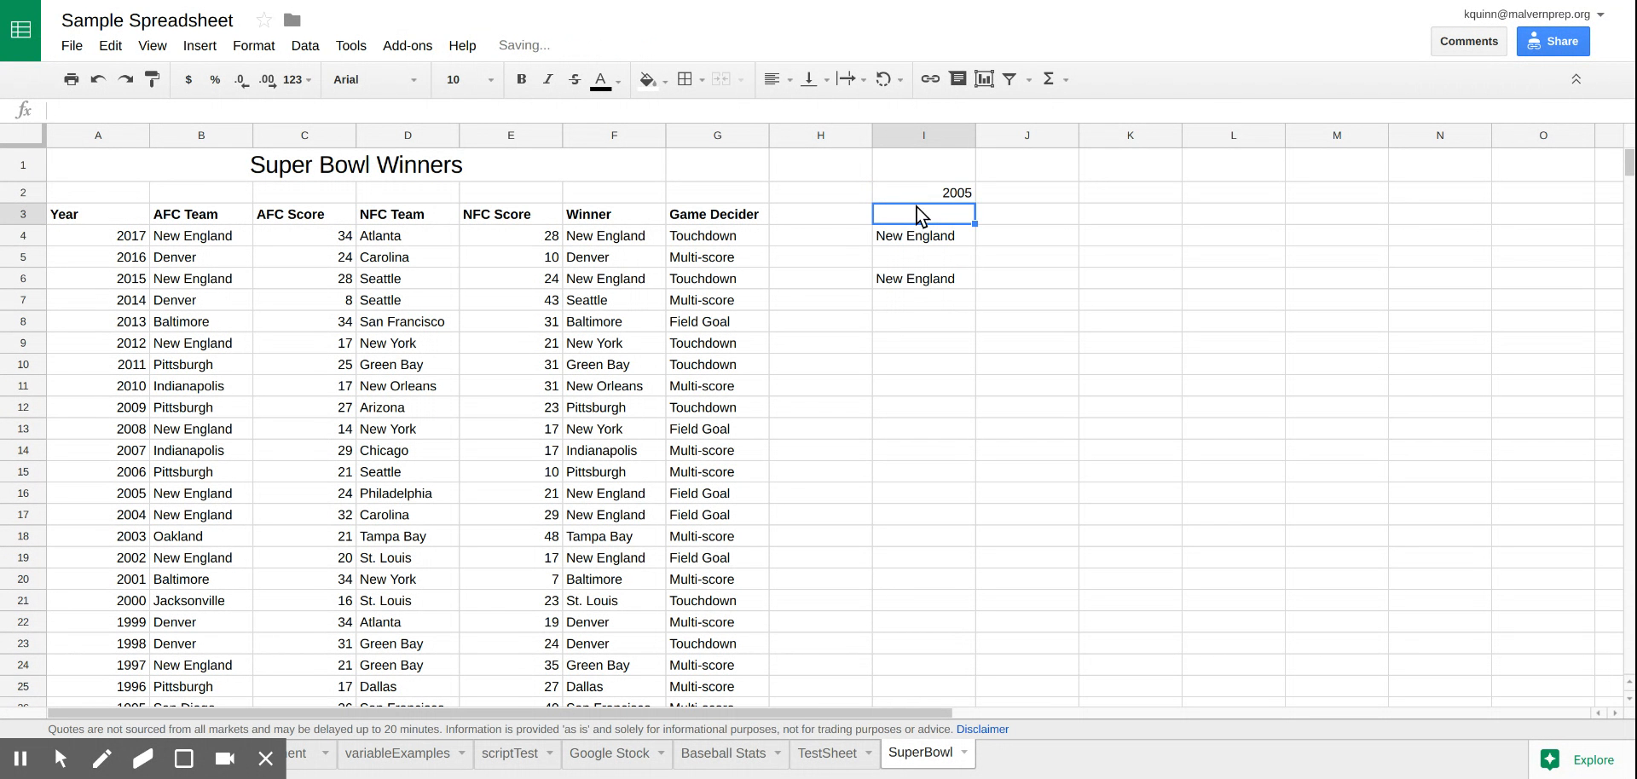
Replace the fixed year in the VLOOKUP in I4 with a reference to I2.
double_click(928, 238)
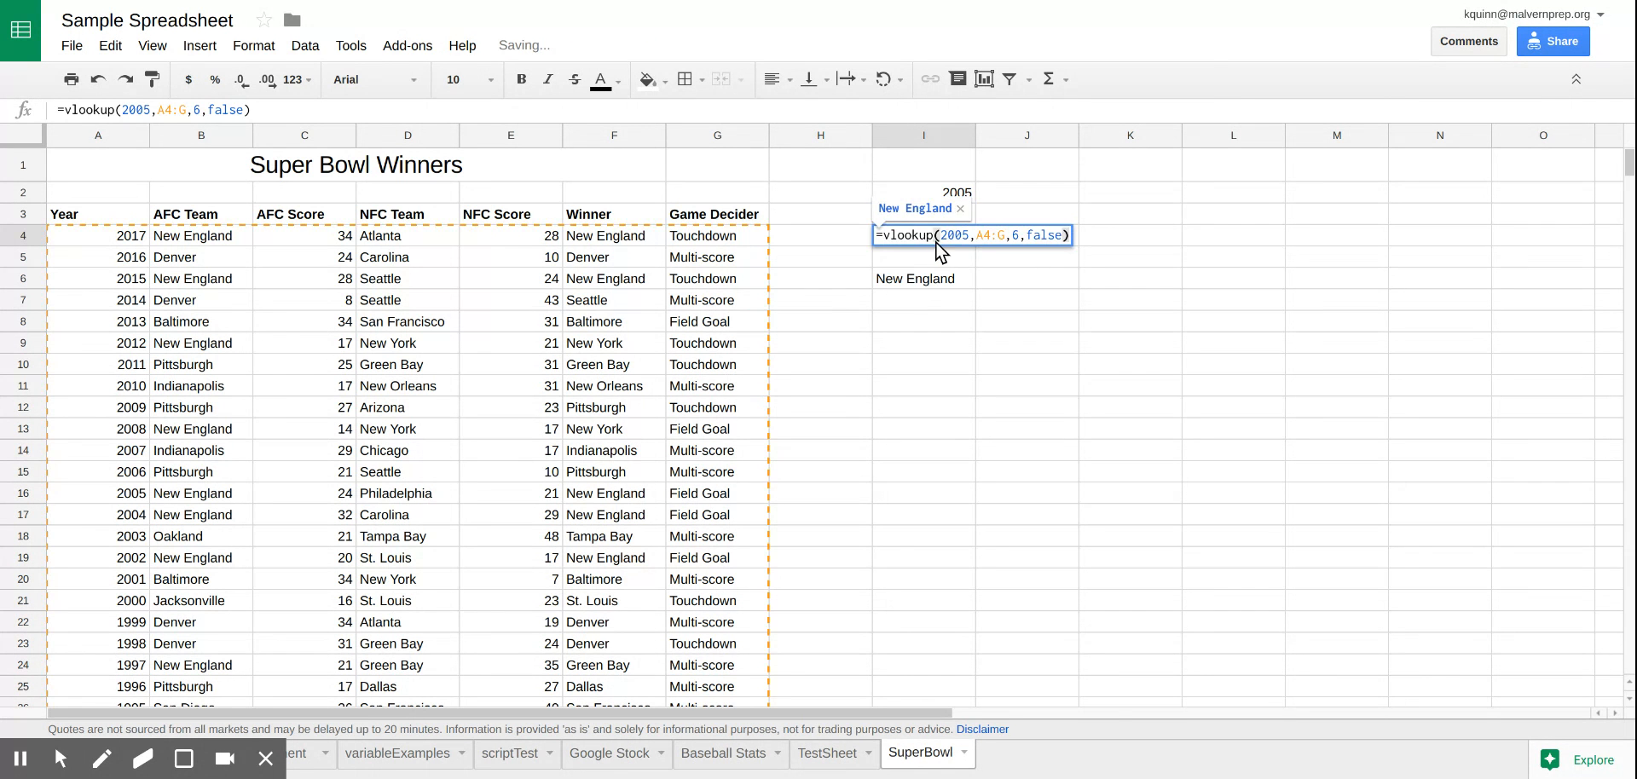
double_click(943, 240)
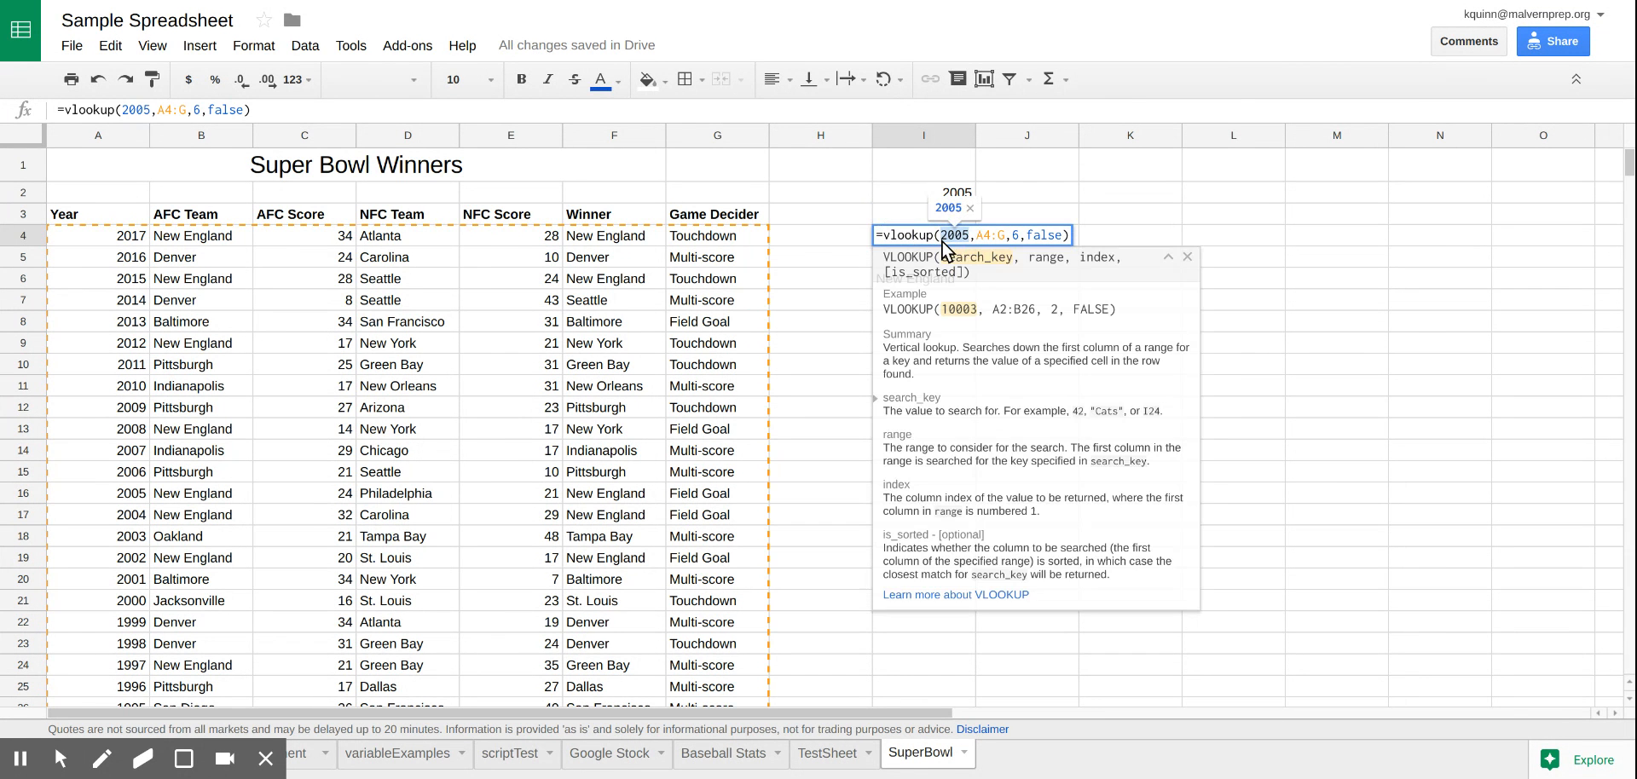
text(I2)
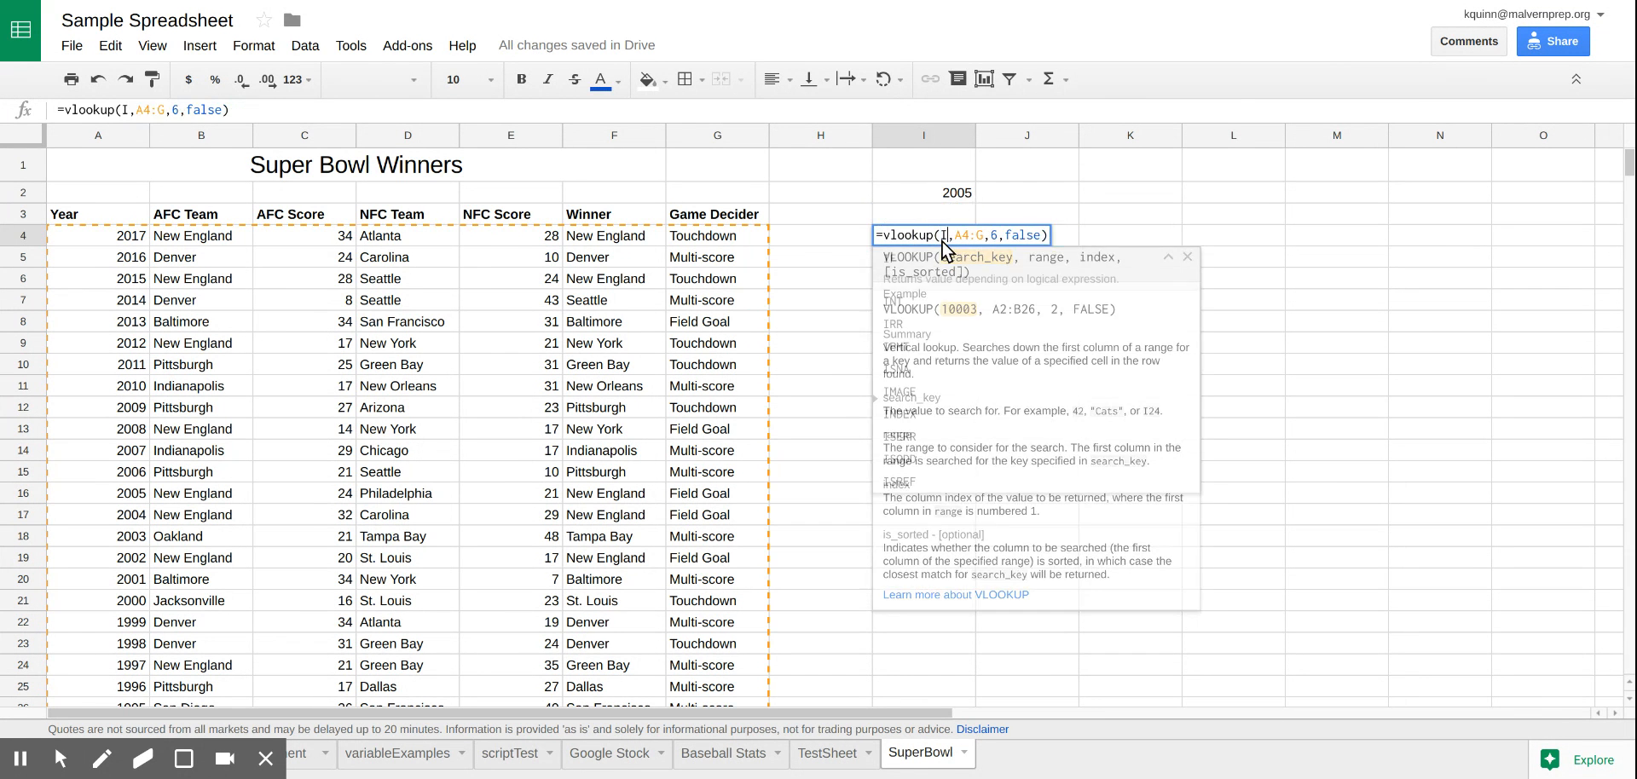
key(Return)
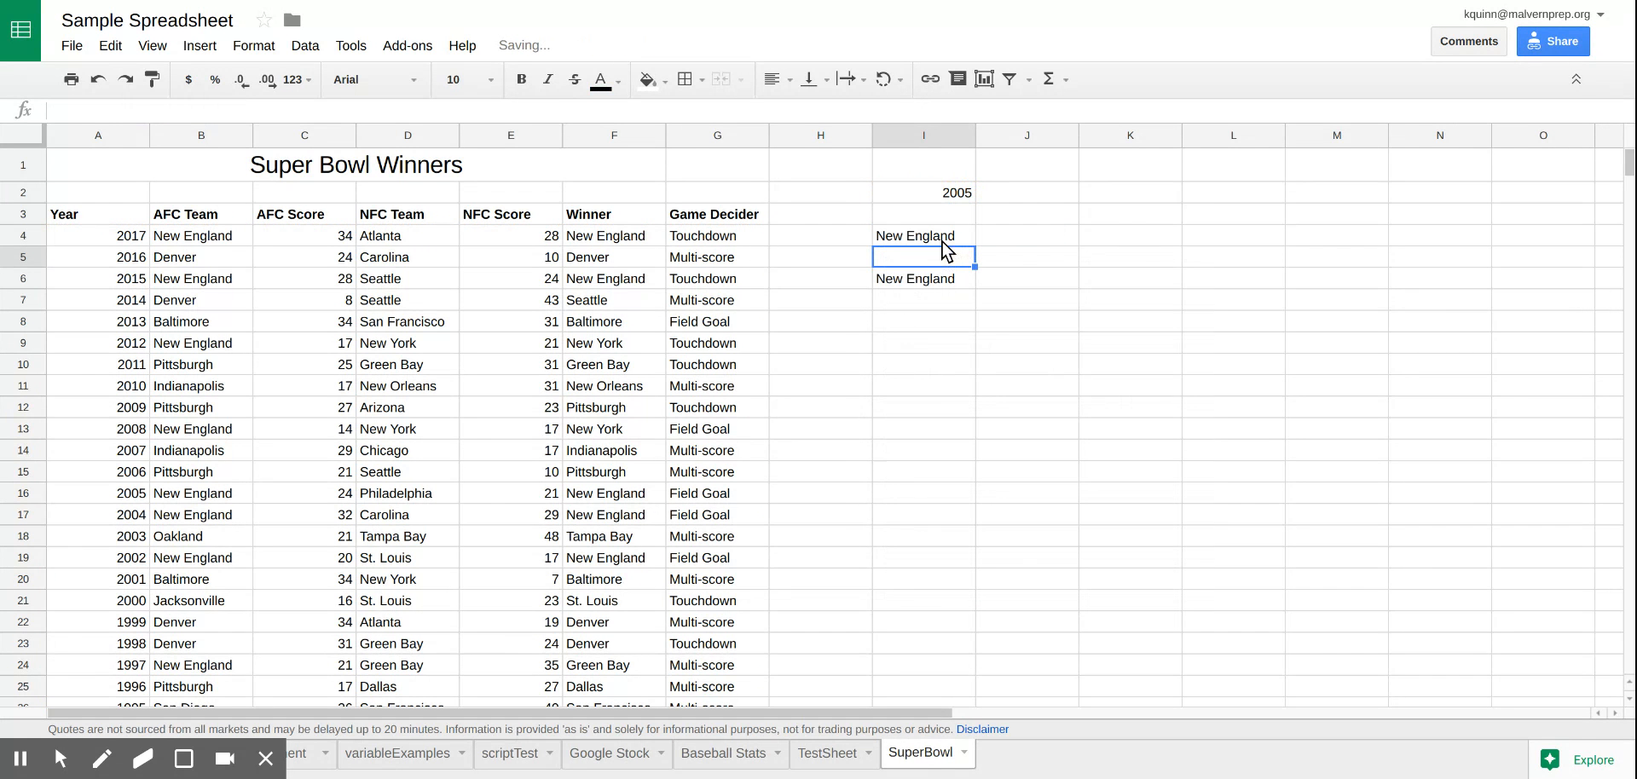
Set the row index of the HLOOKUP in I6 to 2019-I2 so that it follows the lookup year.
double_click(939, 283)
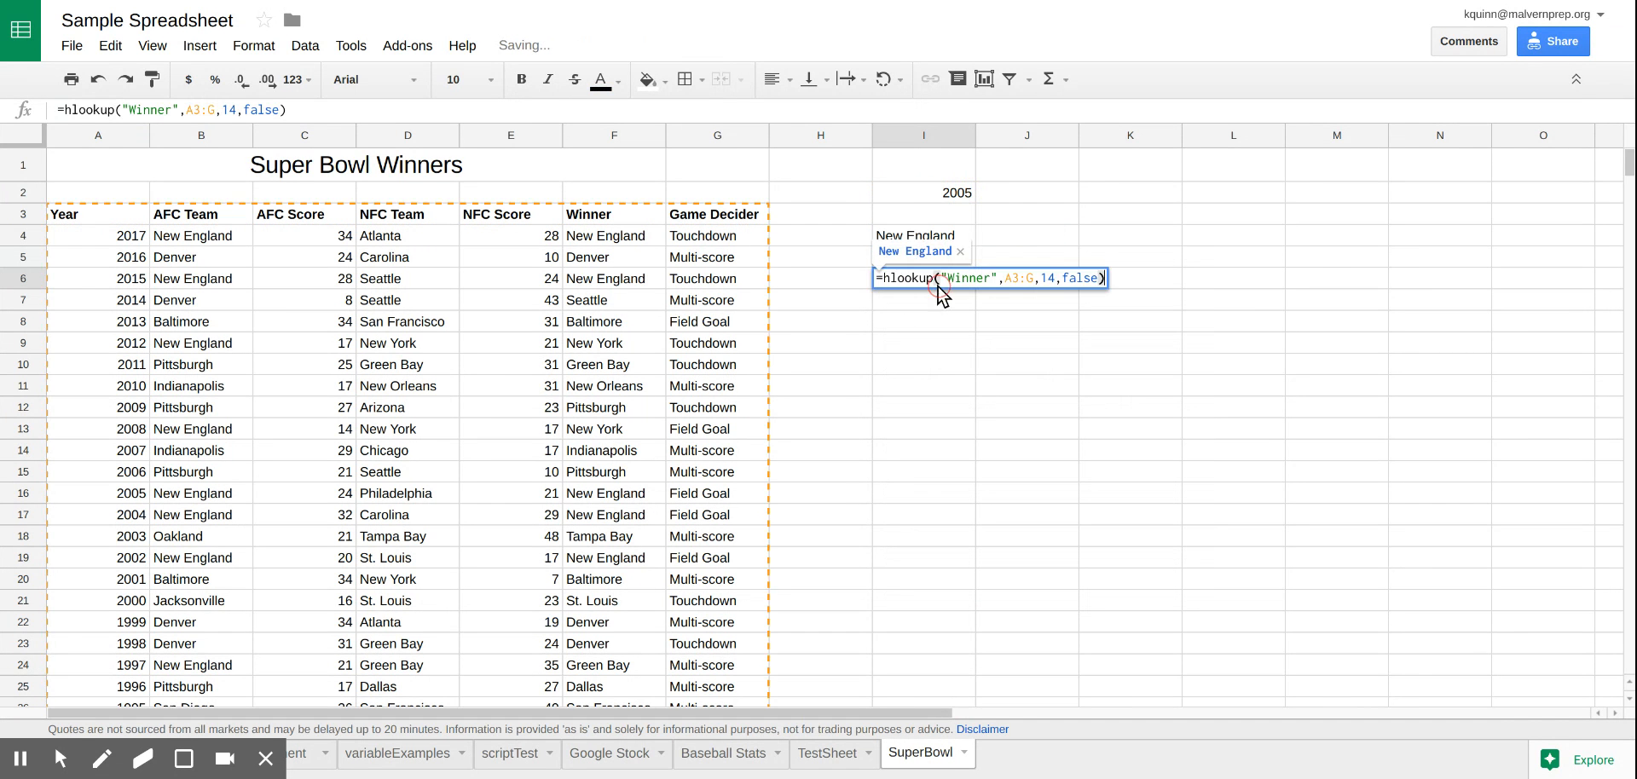
double_click(1052, 283)
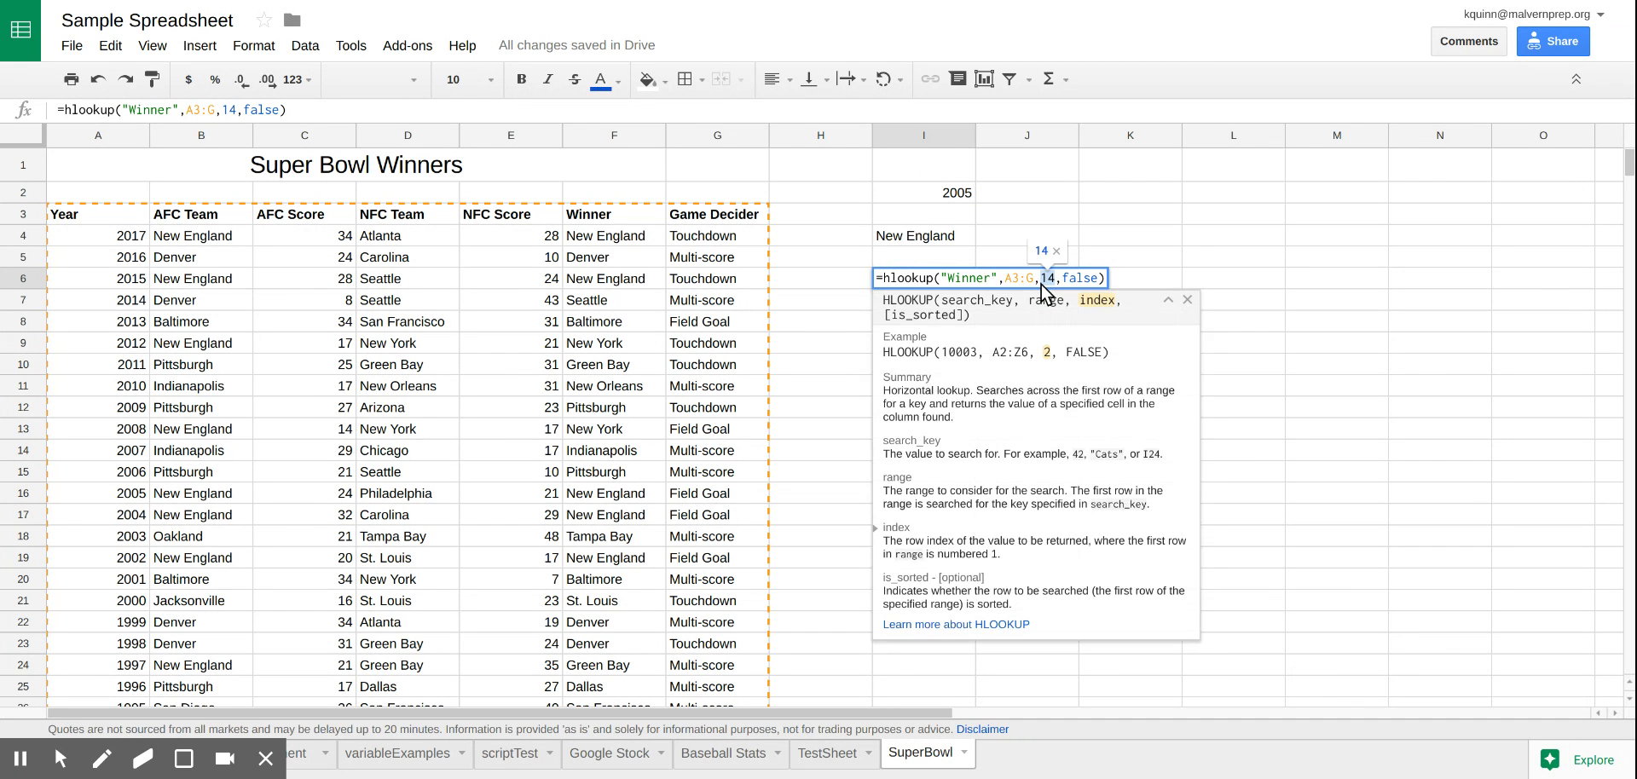
text(2019-)
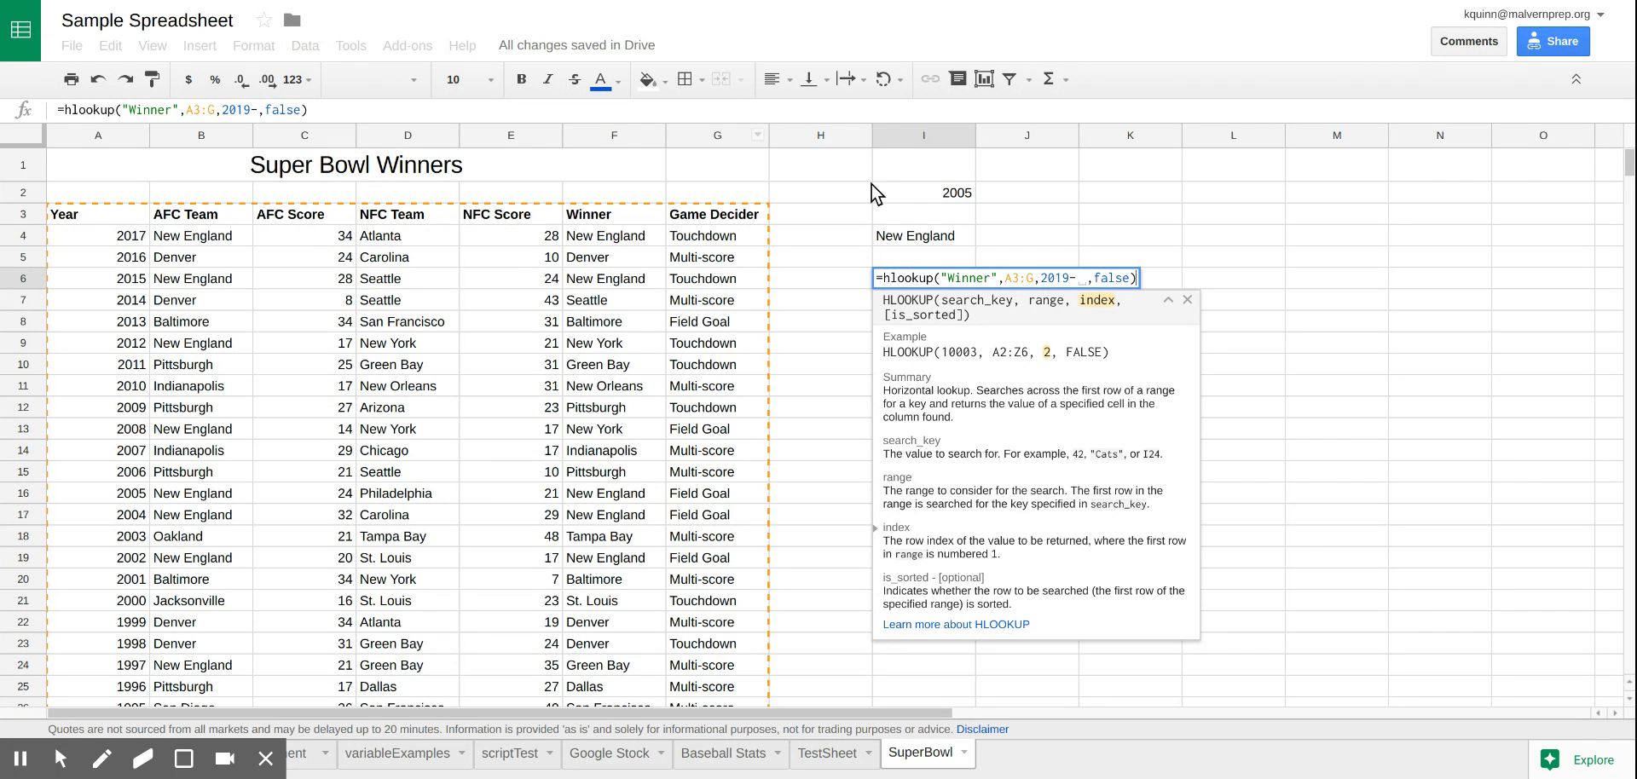
click(908, 198)
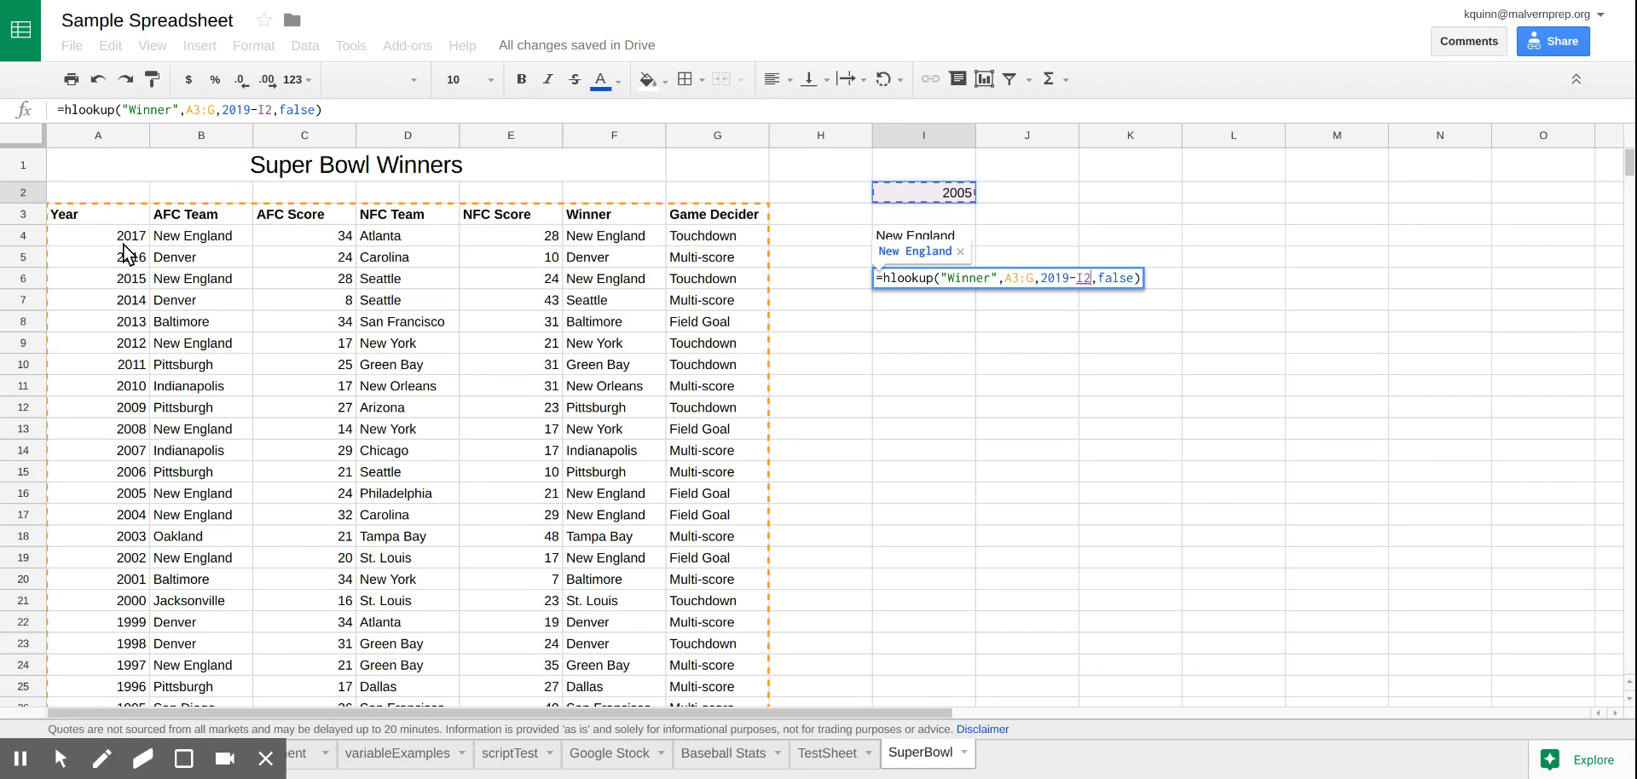
key(Return)
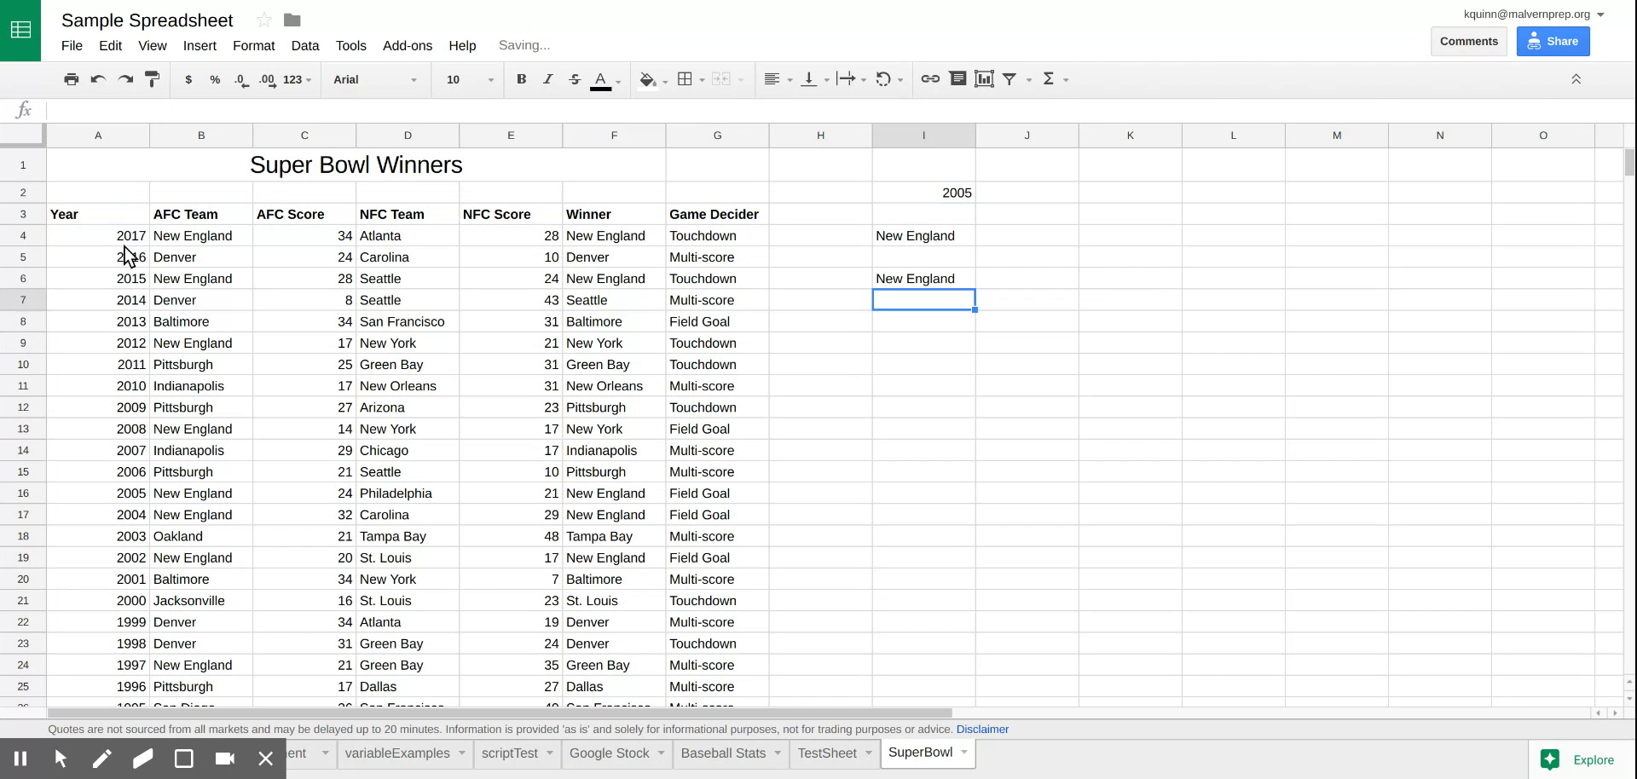
Change the lookup year in I2 to 2012 and check both lookup results against that year's entry in the Winner column.
click(945, 193)
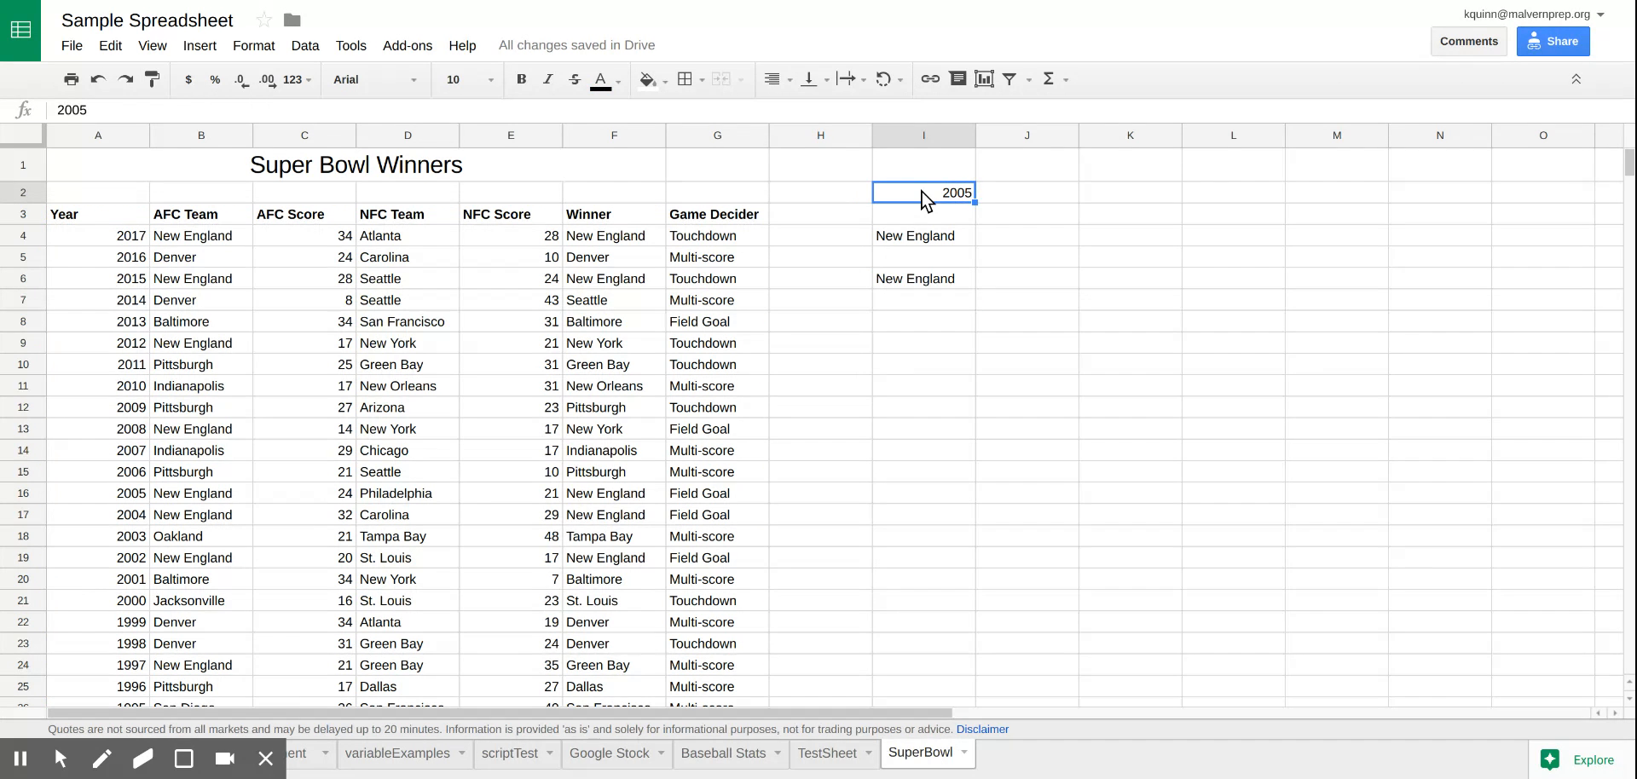
text(2012)
key(Return)
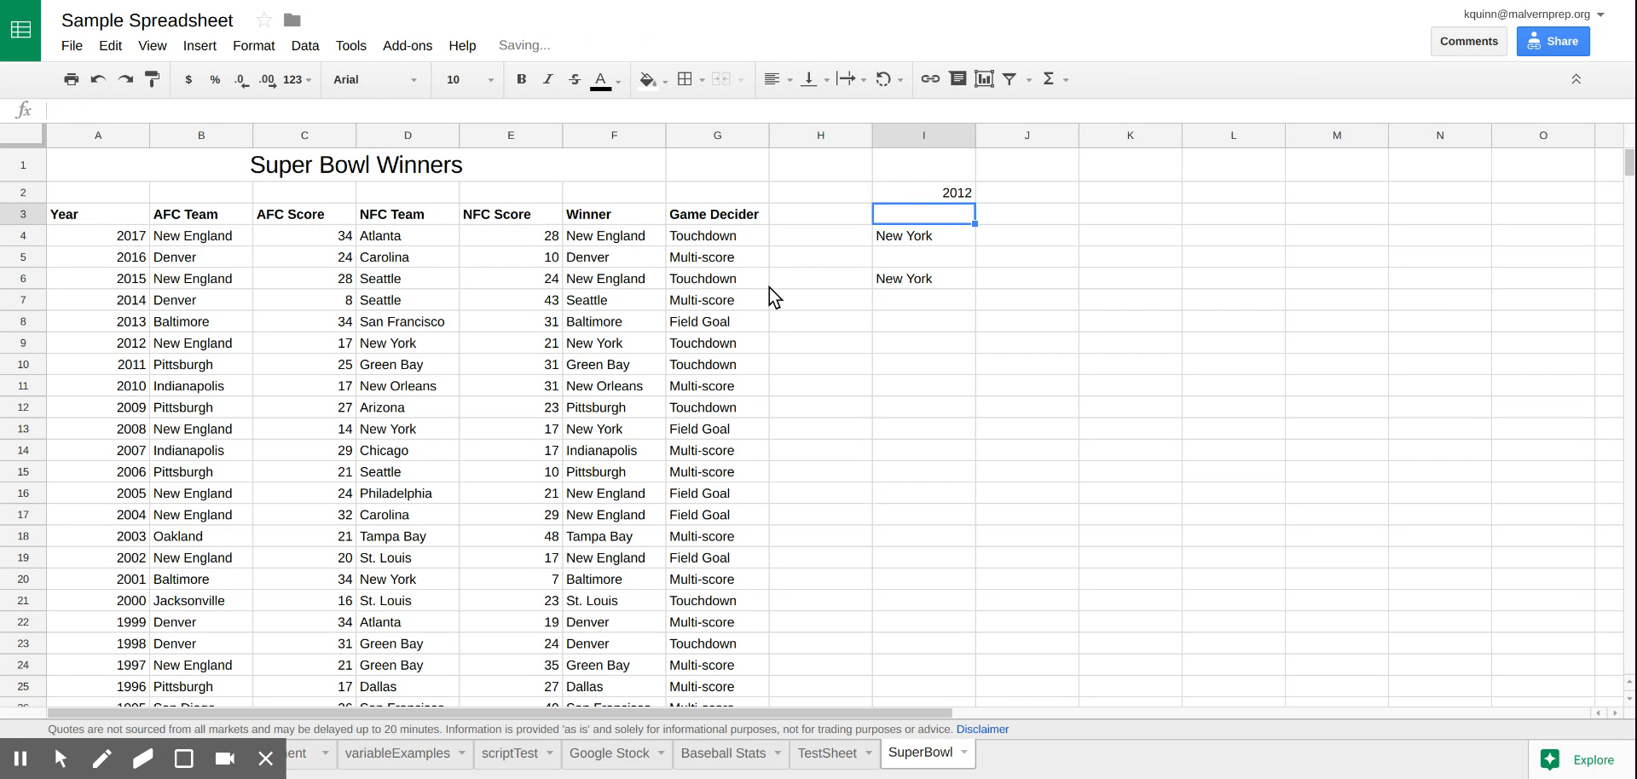
click(641, 346)
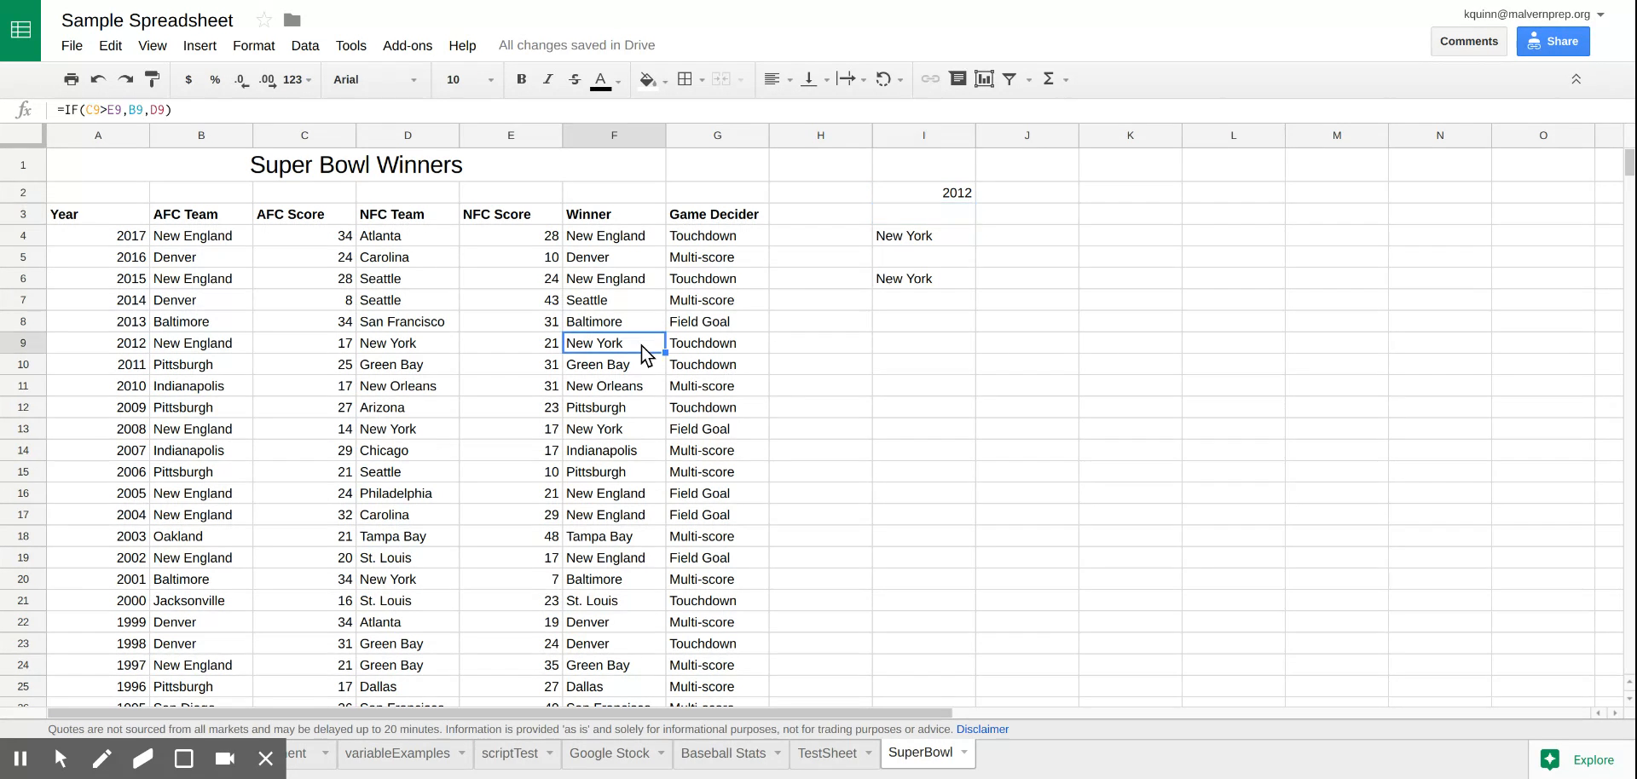
Review the VLOOKUP formula in I4 and the HLOOKUP formula in I6, leaving both unedited.
click(892, 242)
double_click(894, 243)
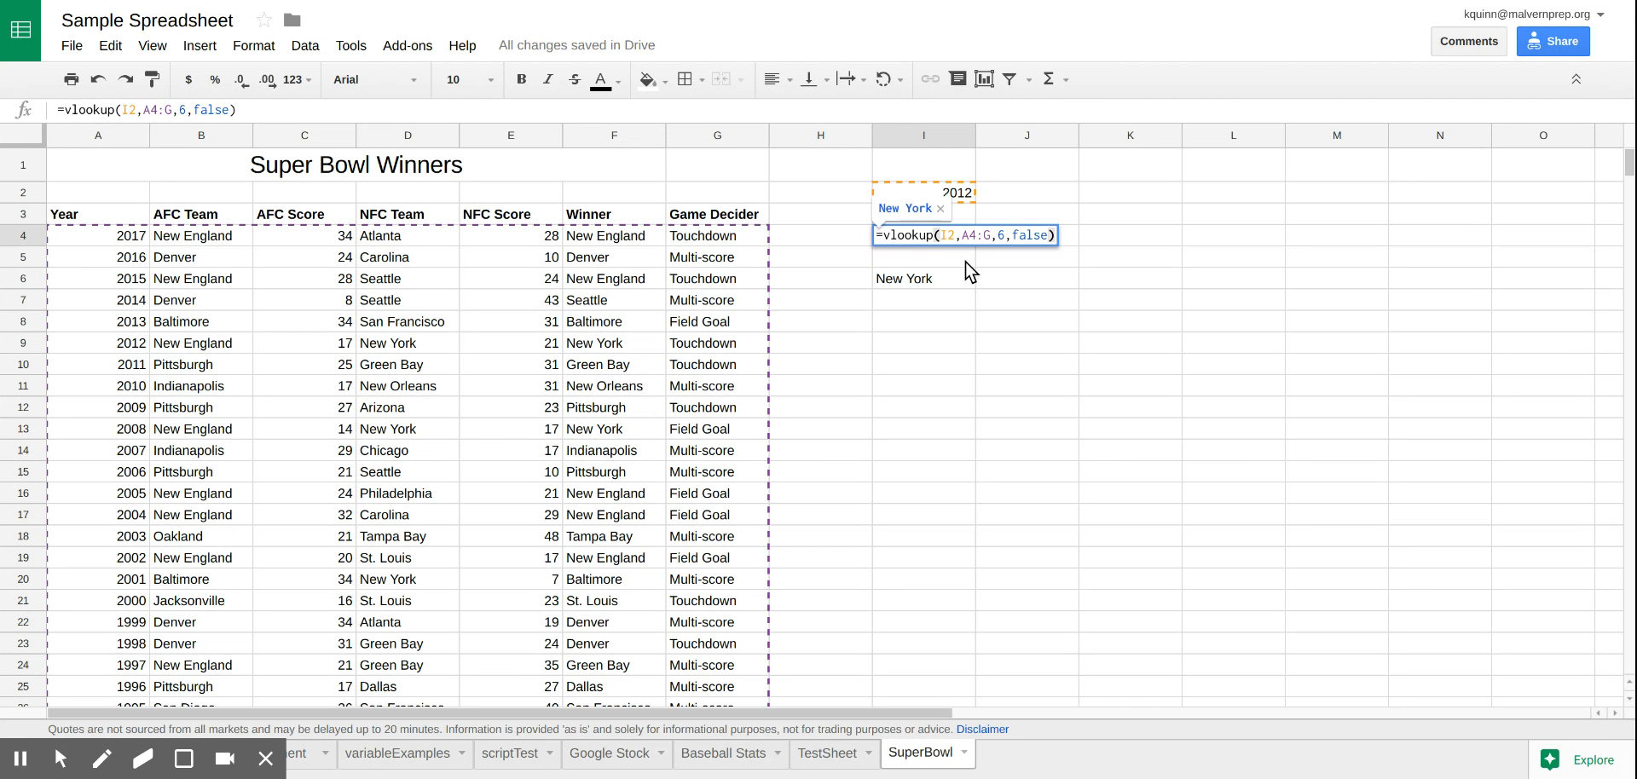
click(944, 275)
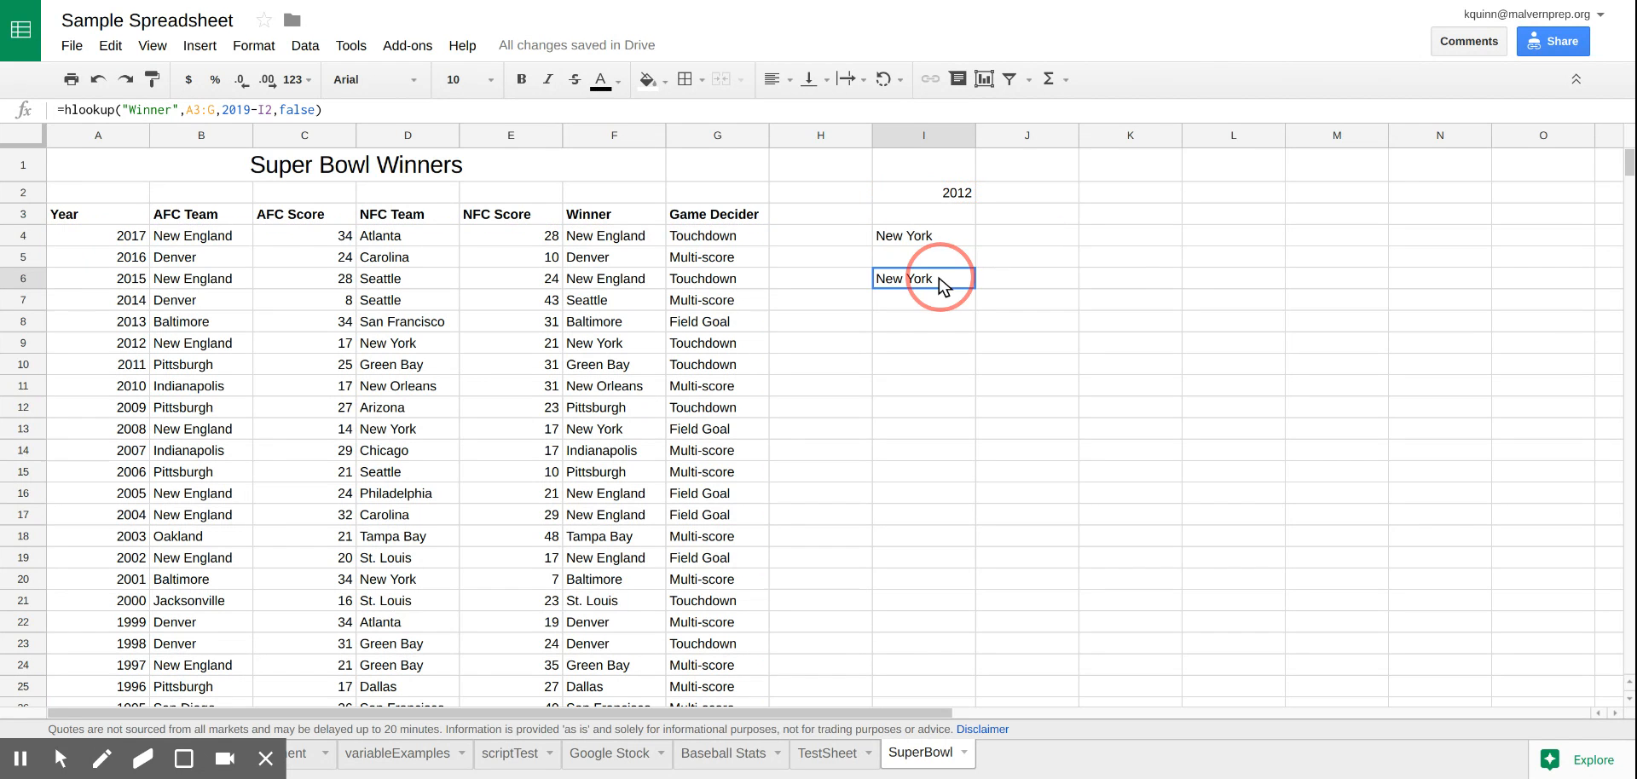
double_click(950, 279)
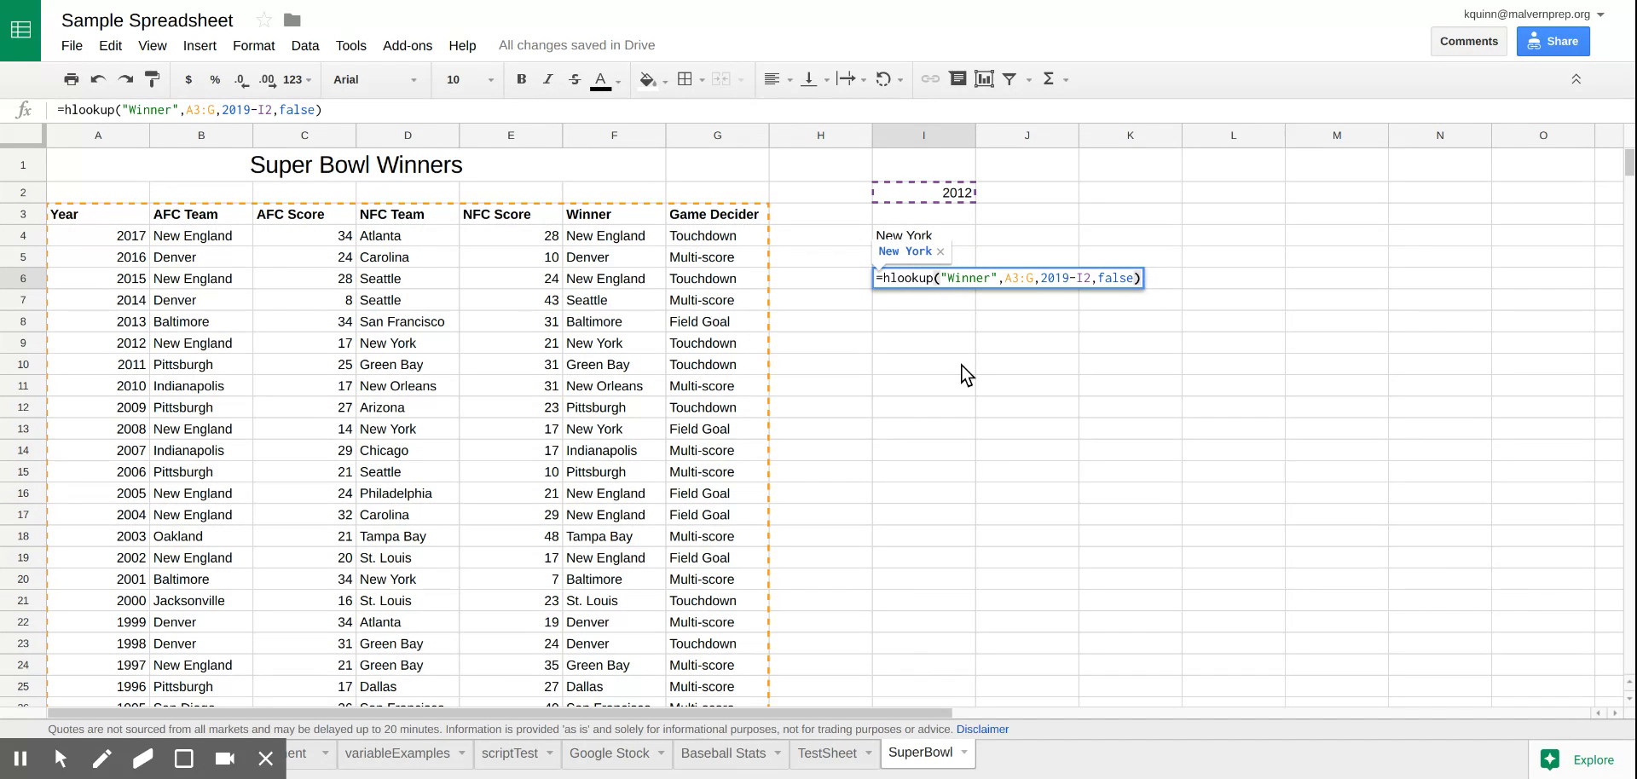
key(Return)
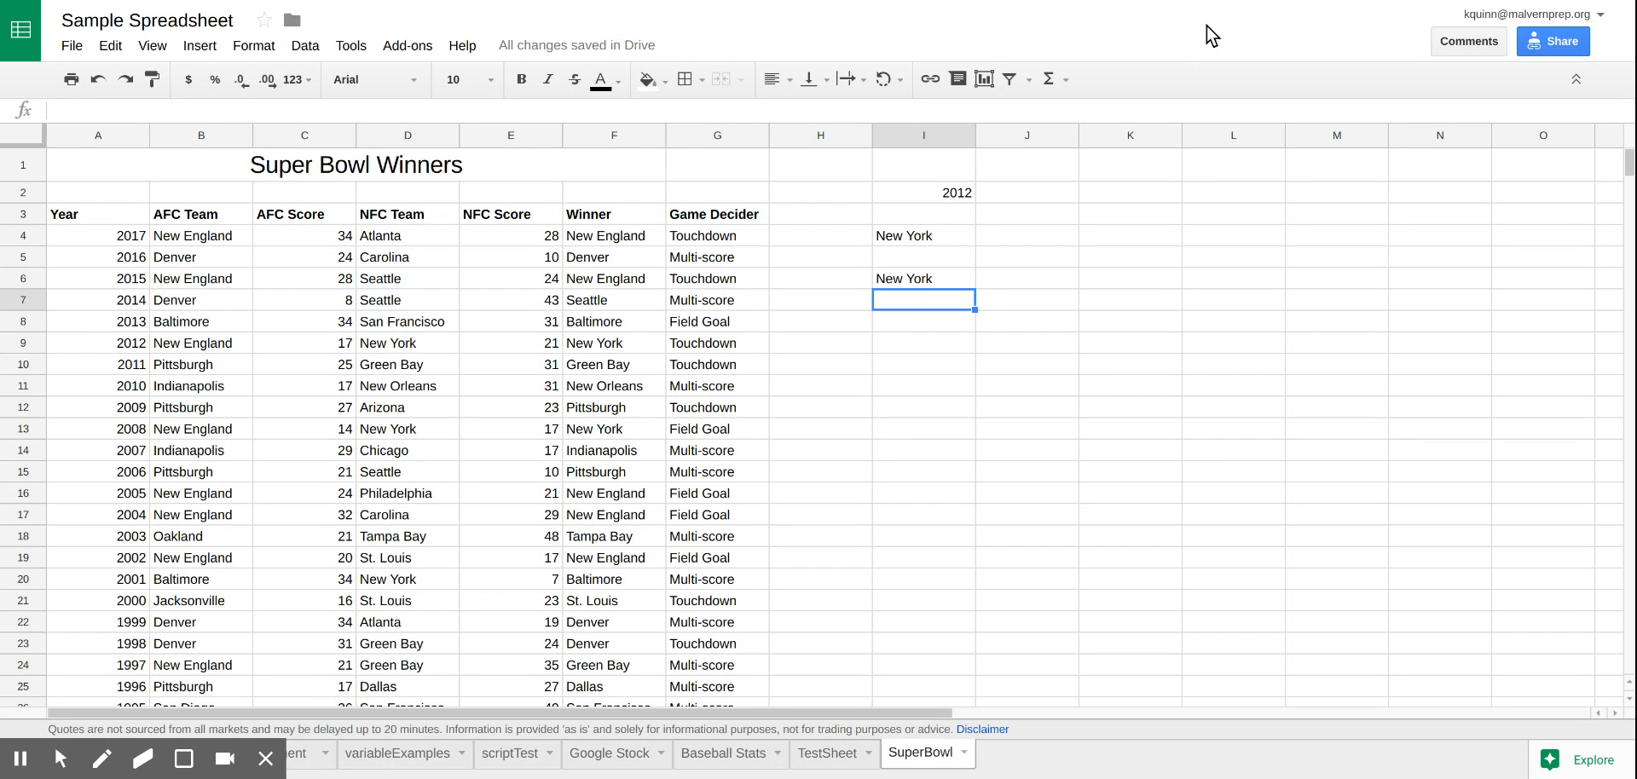